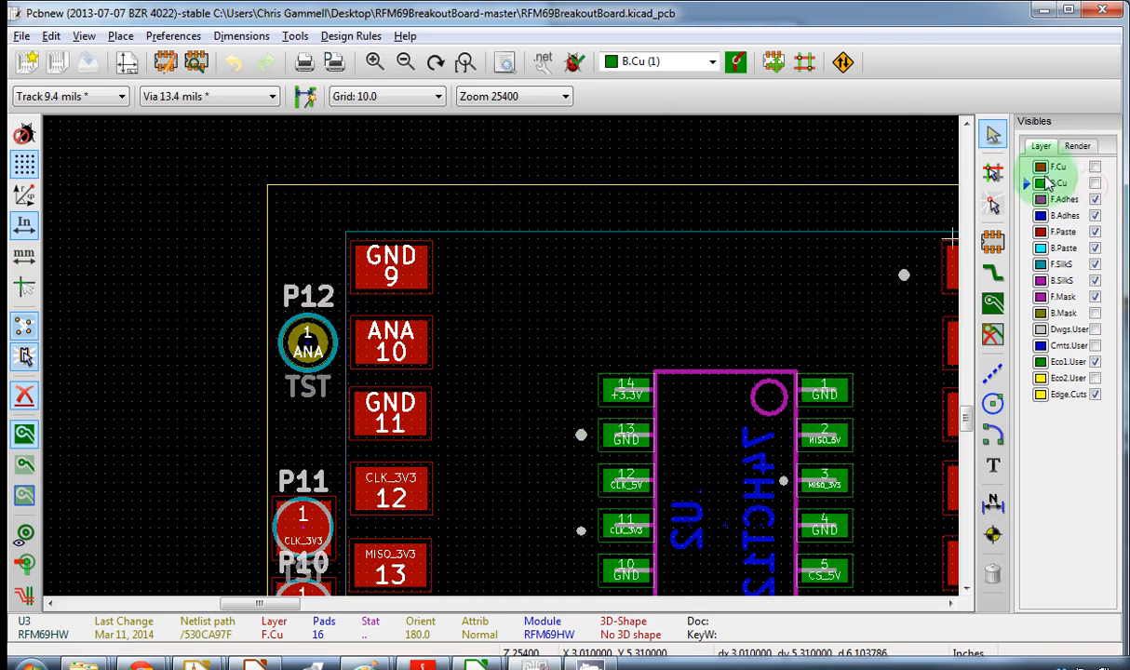
# Show the B.Cu and F.Cu copper layers on the board.
pyautogui.click(1095, 183)
pyautogui.click(1095, 167)
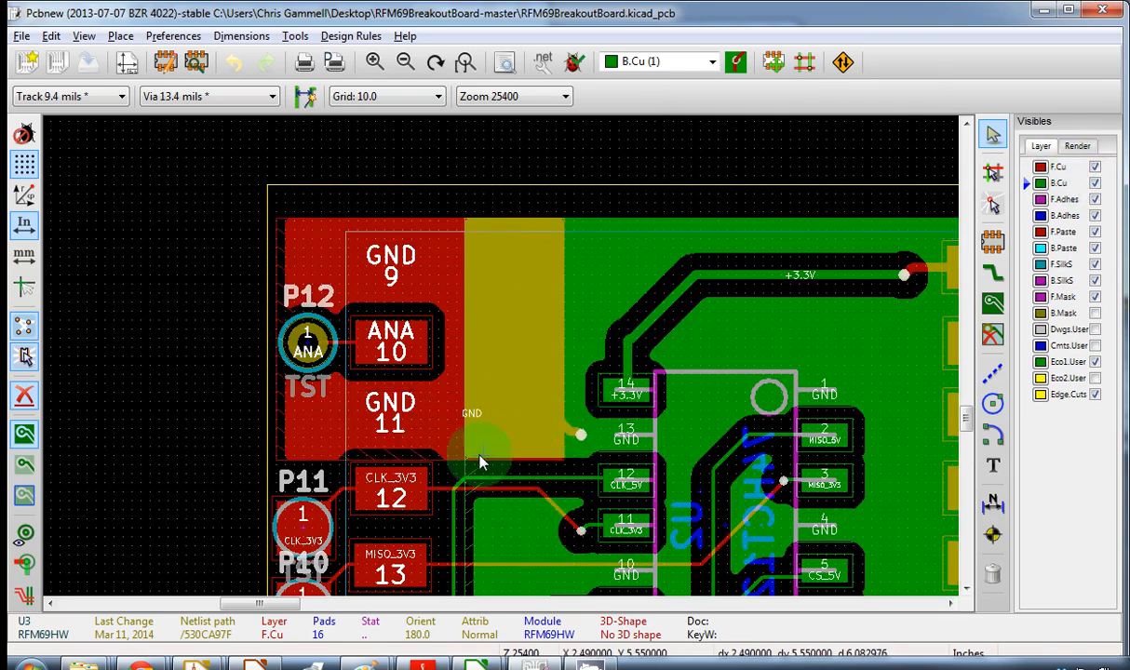
pyautogui.scroll(1, 568, 449)
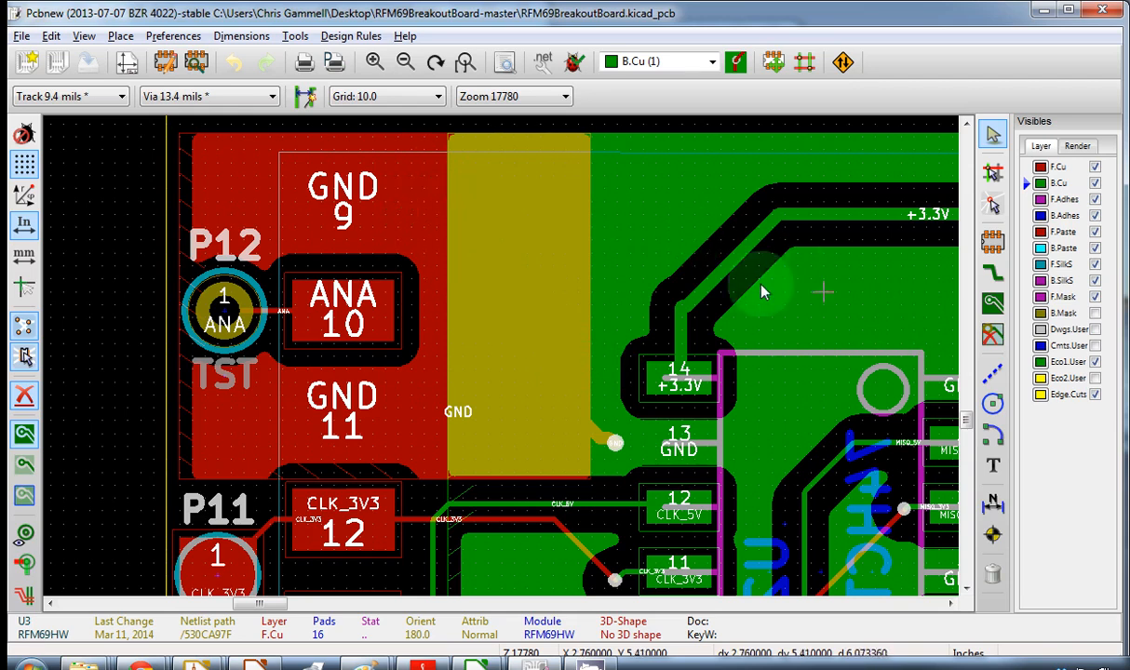
# Set footprint U3's pad connection to zones to Thermal relief, and refill the copper zones.
pyautogui.rightClick(348, 206)
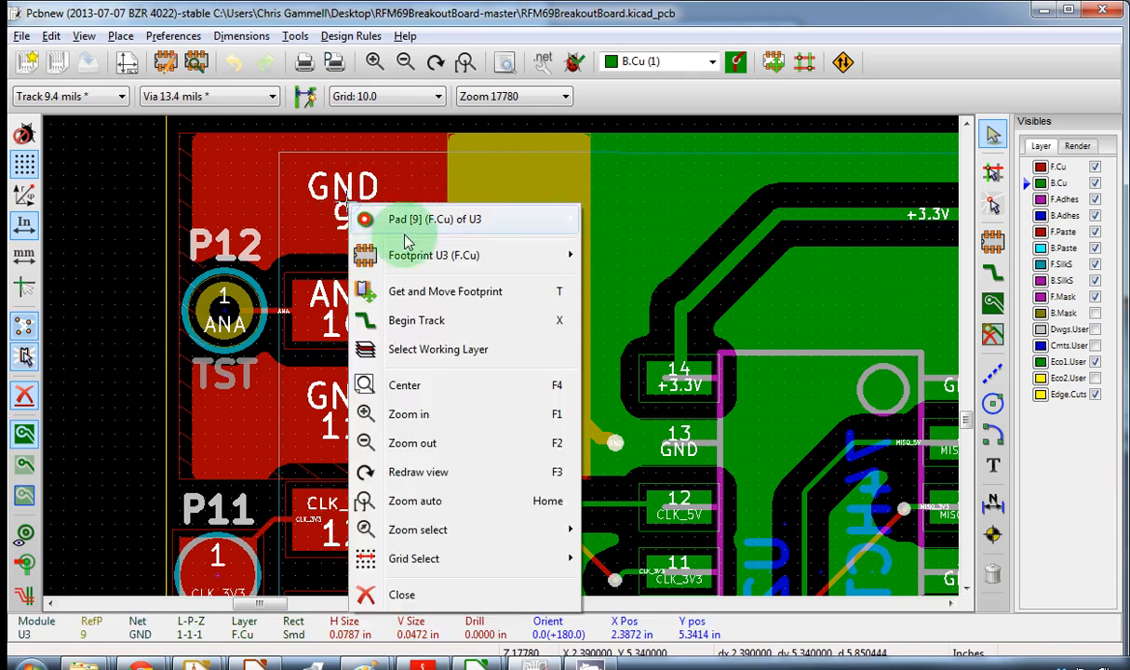
pyautogui.moveTo(373, 254)
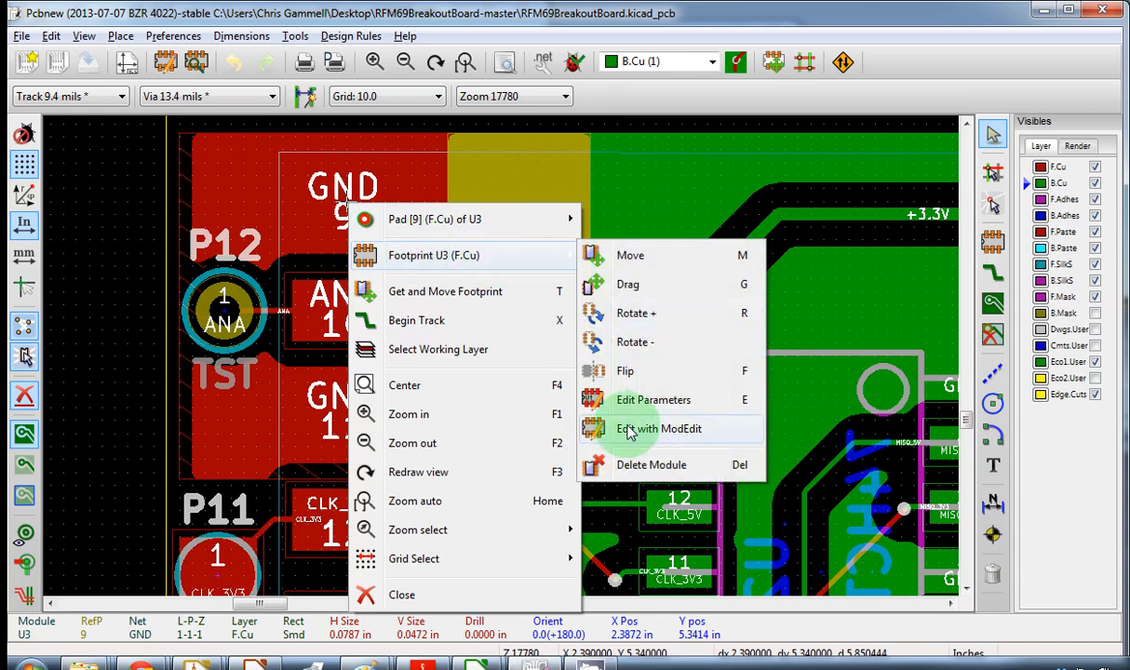
pyautogui.click(623, 401)
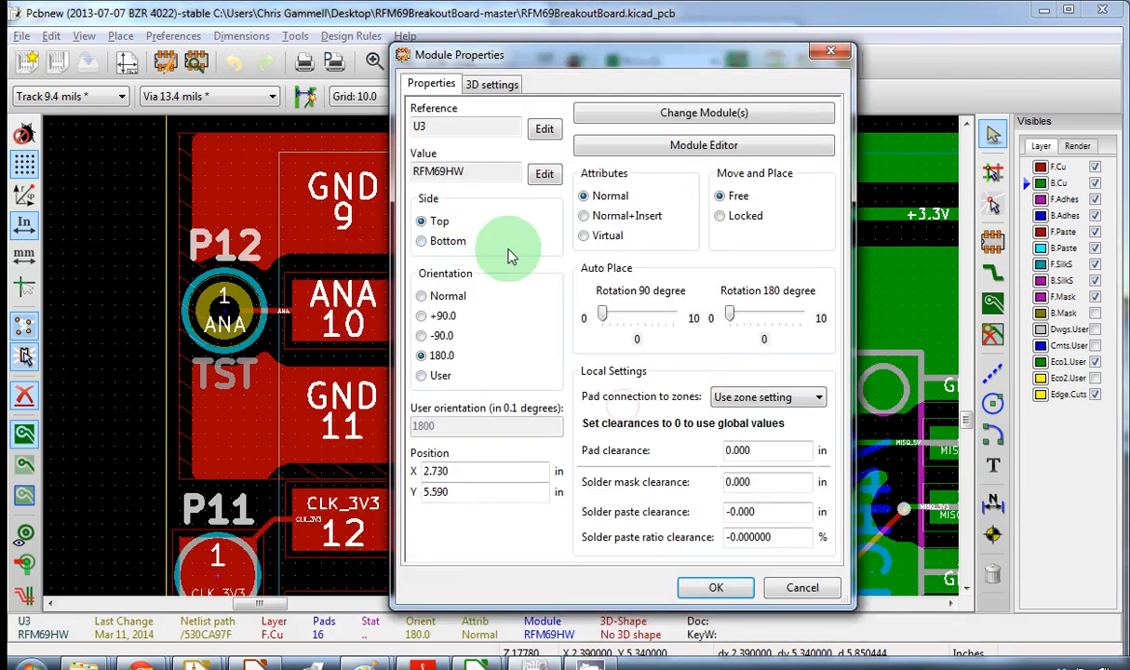
pyautogui.click(765, 398)
pyautogui.click(733, 445)
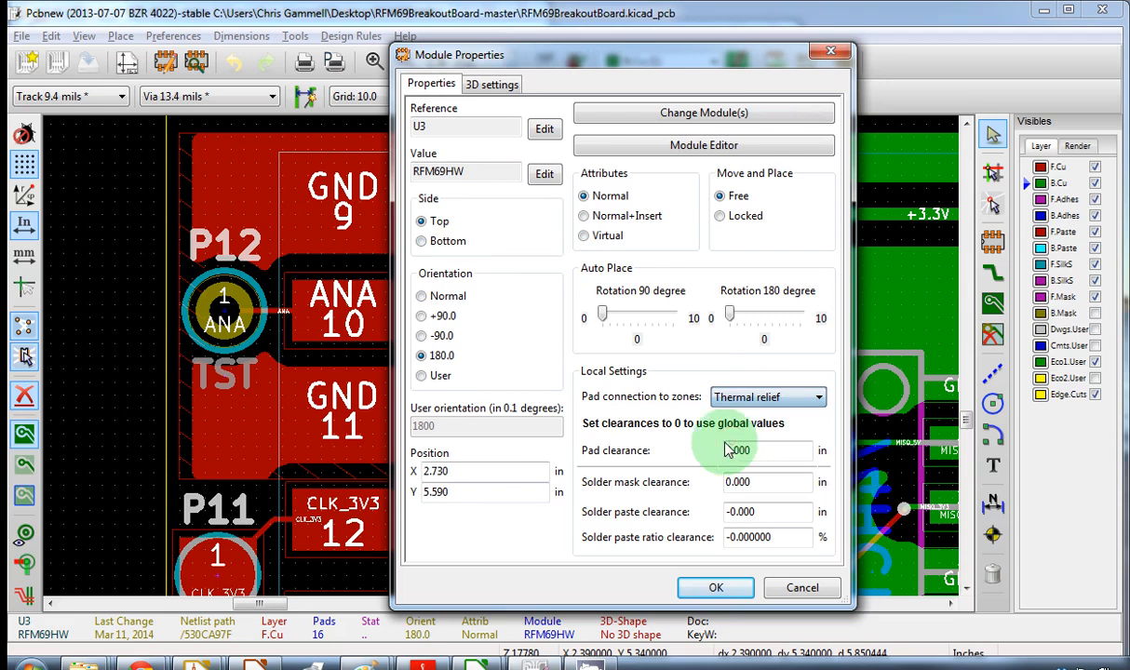
pyautogui.click(716, 589)
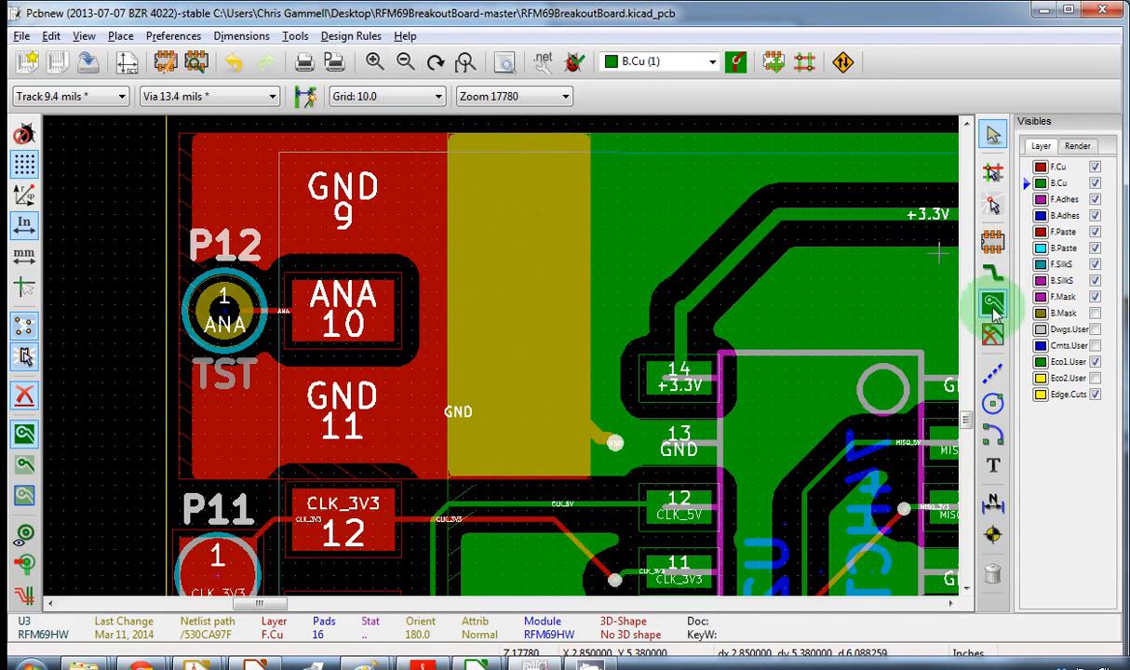
pyautogui.rightClick(421, 226)
pyautogui.click(485, 316)
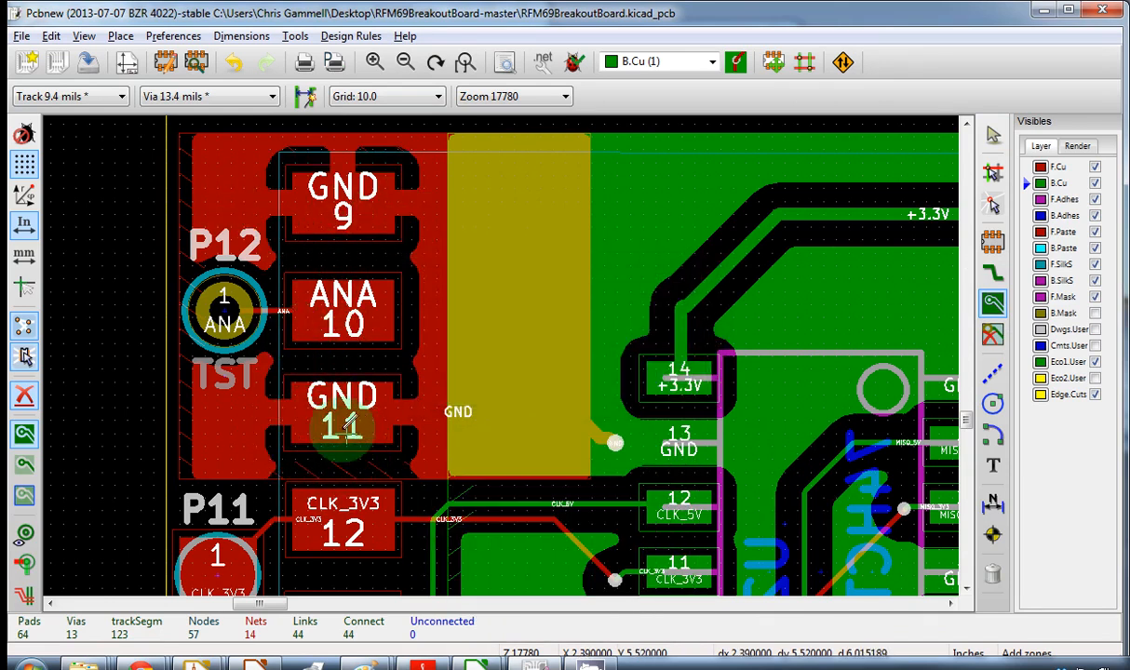
# Examine the thermal relief spokes connecting U3's GND pads 9 and 11 to the copper zone.
pyautogui.scroll(1, 359, 200)
pyautogui.scroll(-2, 508, 359)
pyautogui.scroll(2, 549, 358)
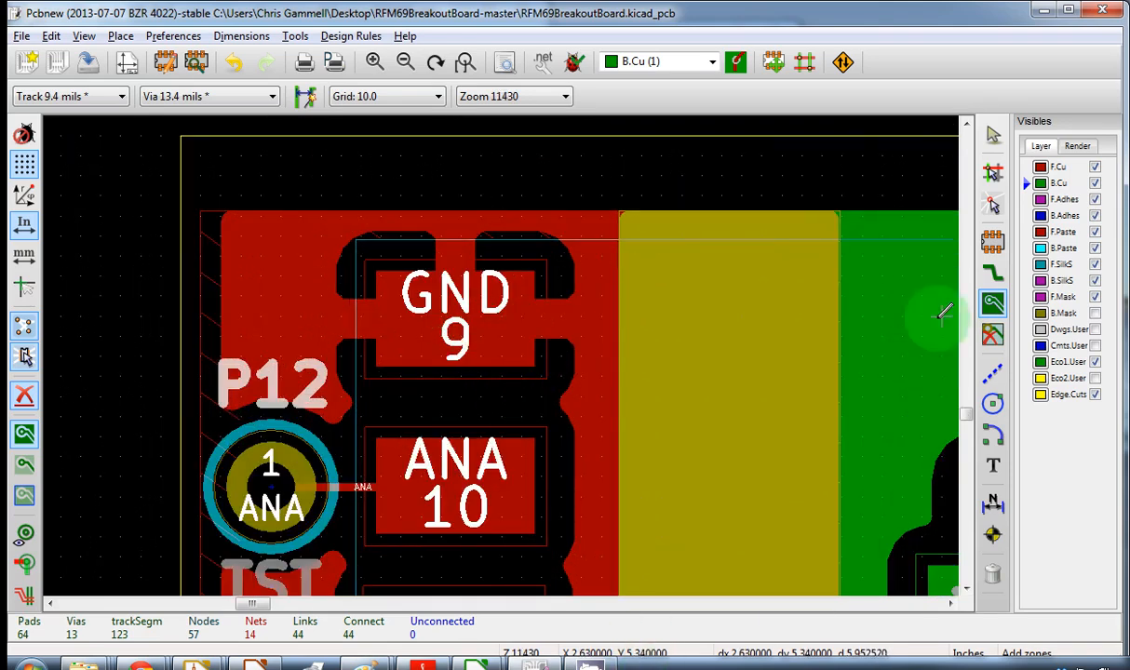
pyautogui.click(967, 589)
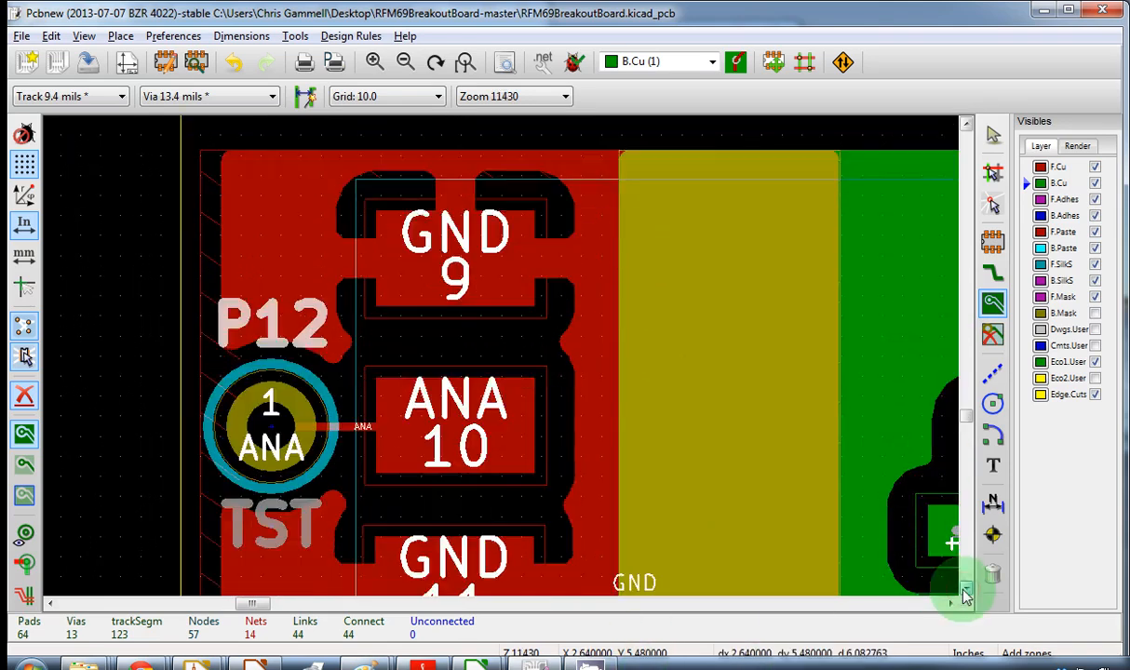
pyautogui.click(966, 589)
pyautogui.click(967, 589)
pyautogui.click(967, 123)
pyautogui.click(967, 124)
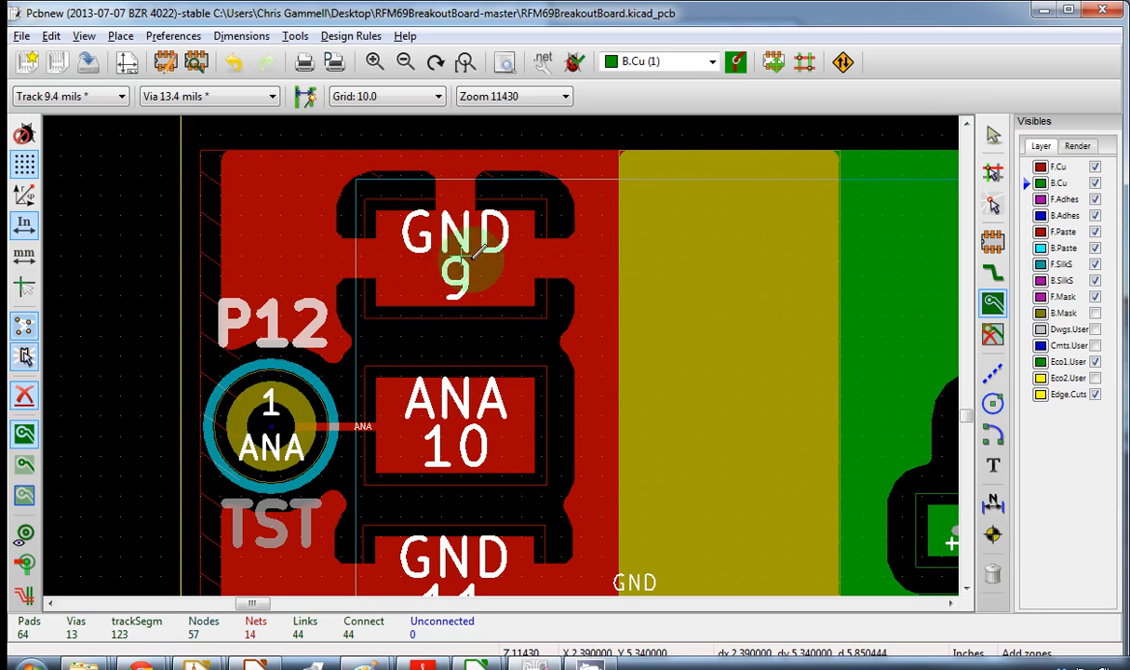
# Route a GND track on F.Cu from U3 pad 9 and place three vias about 0.03 in apart along the zone overlap's top edge.
pyautogui.press('pageup')
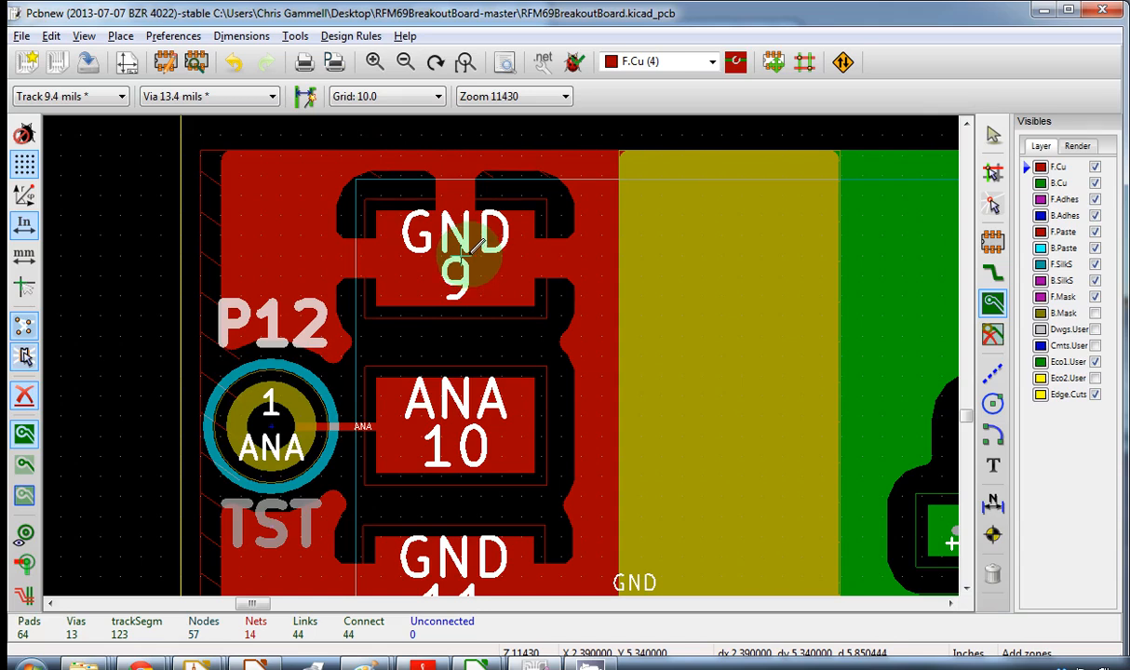
pyautogui.press('x')
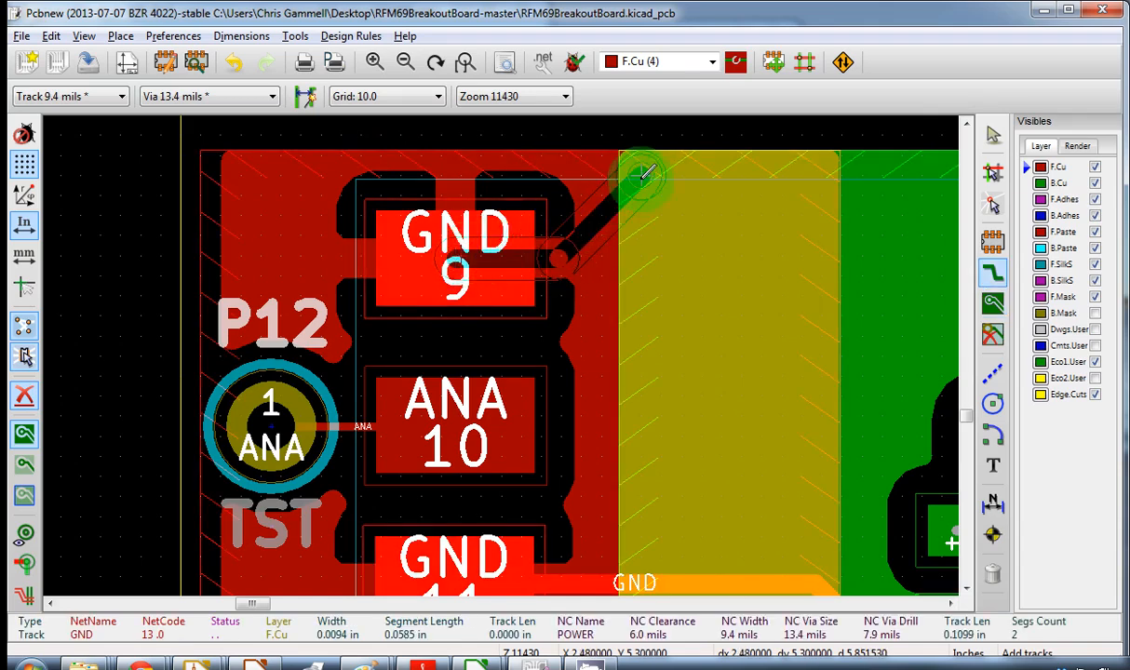
pyautogui.press('v')
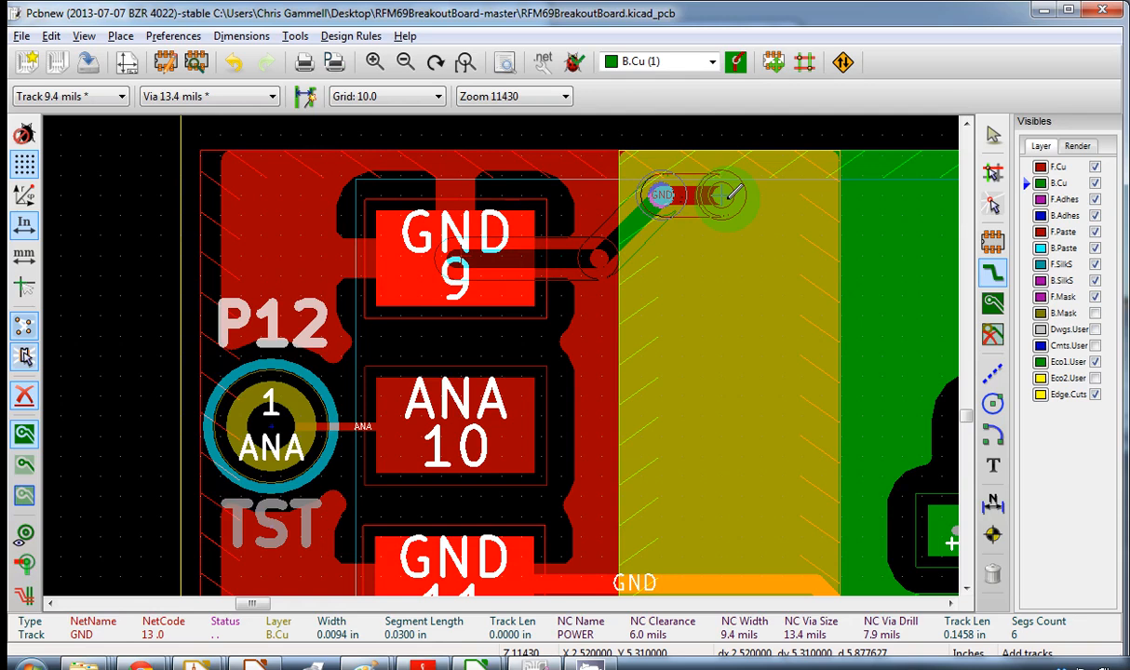
pyautogui.press('v')
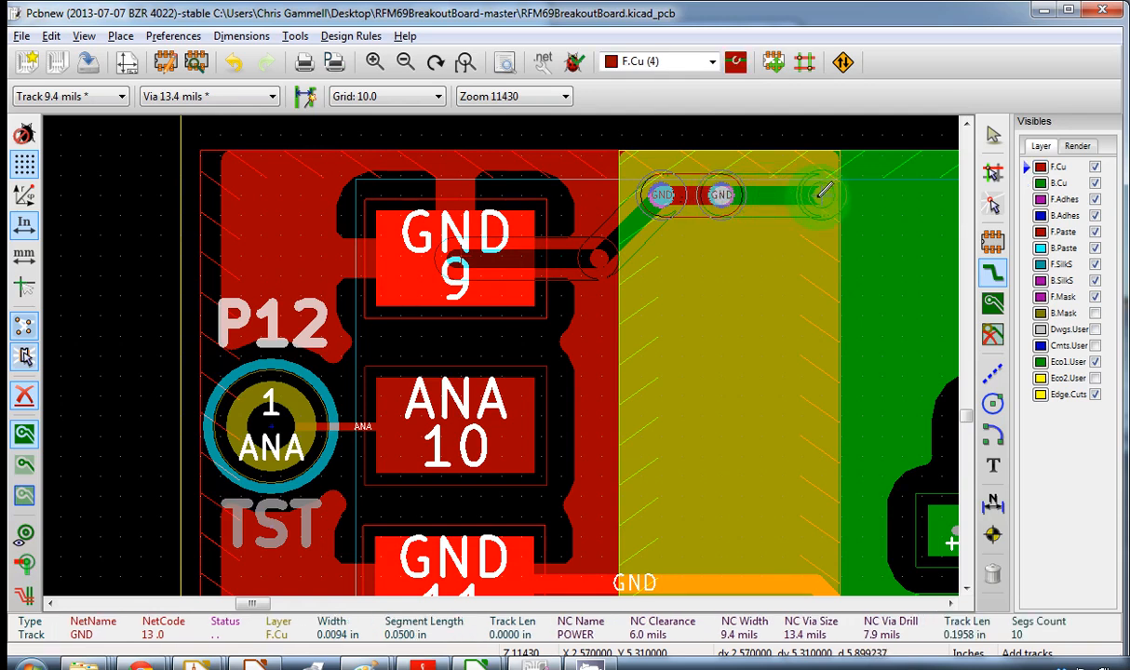
pyautogui.press('v')
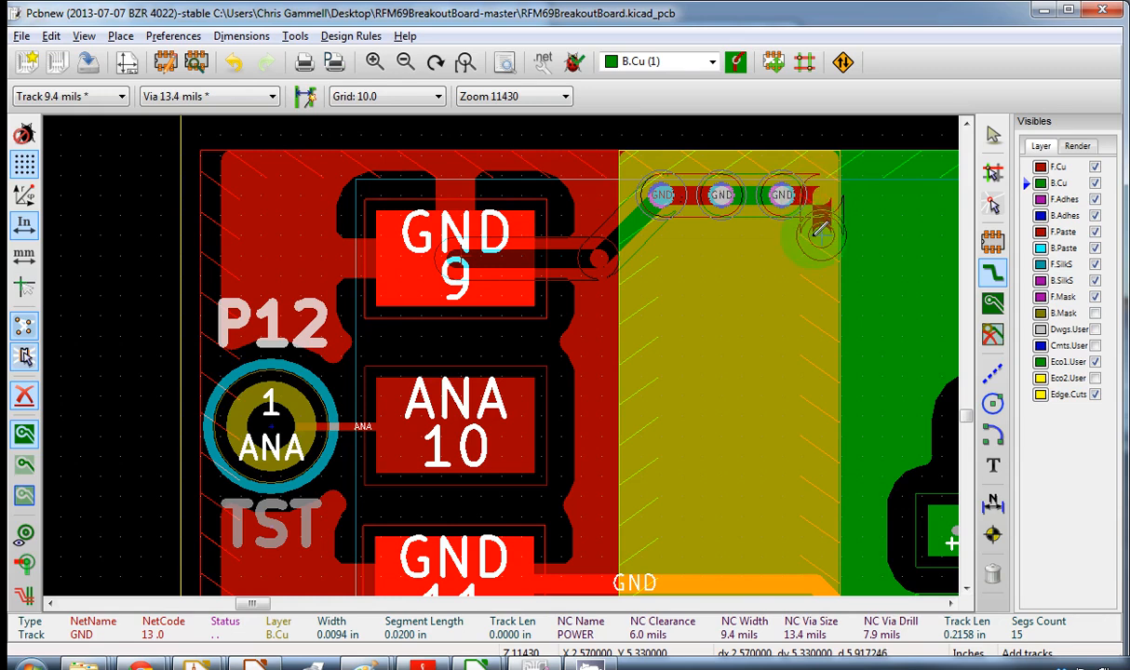
# Continue the GND track down the zone overlap's right edge with six vias about 0.03 in apart, then end the track.
pyautogui.press('v')
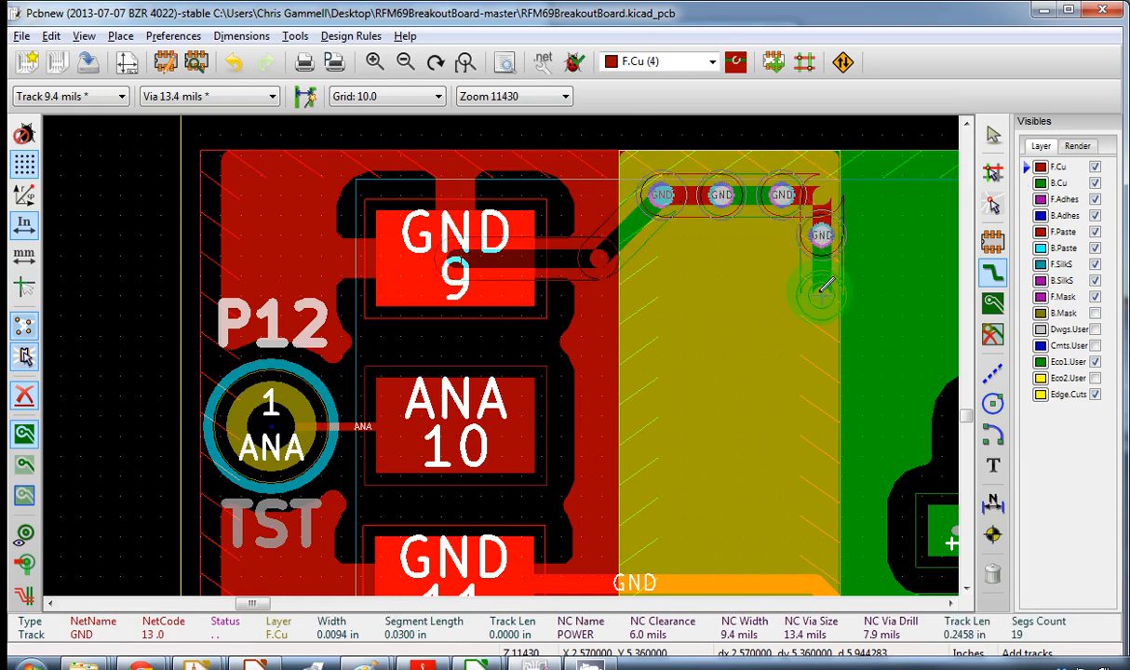
pyautogui.press('v')
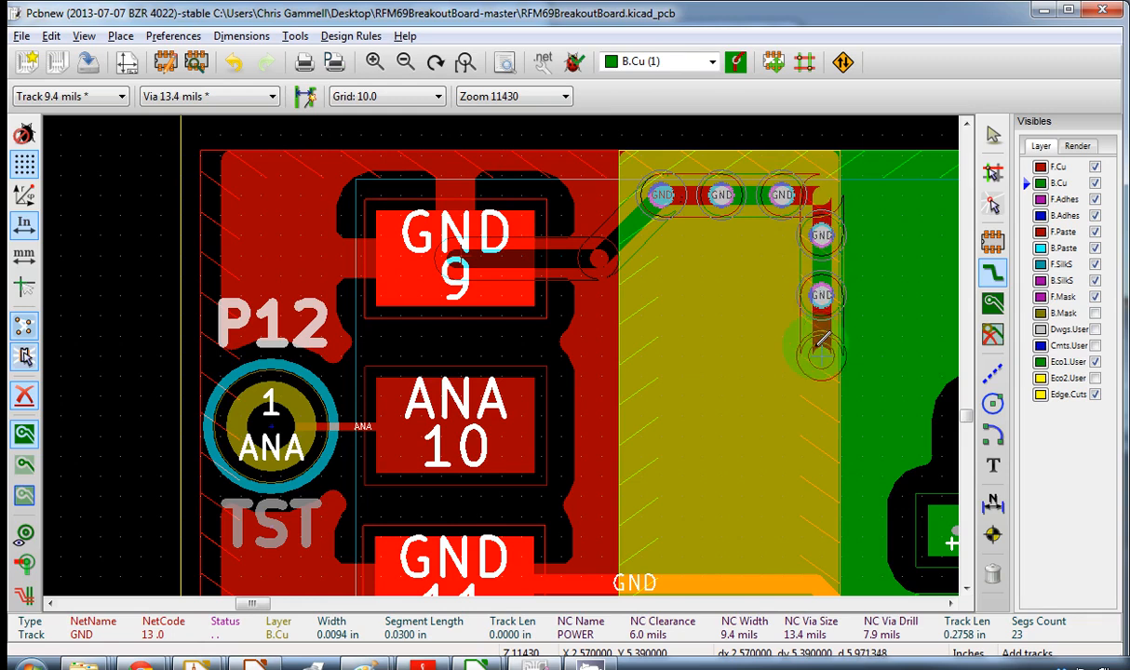
pyautogui.press('v')
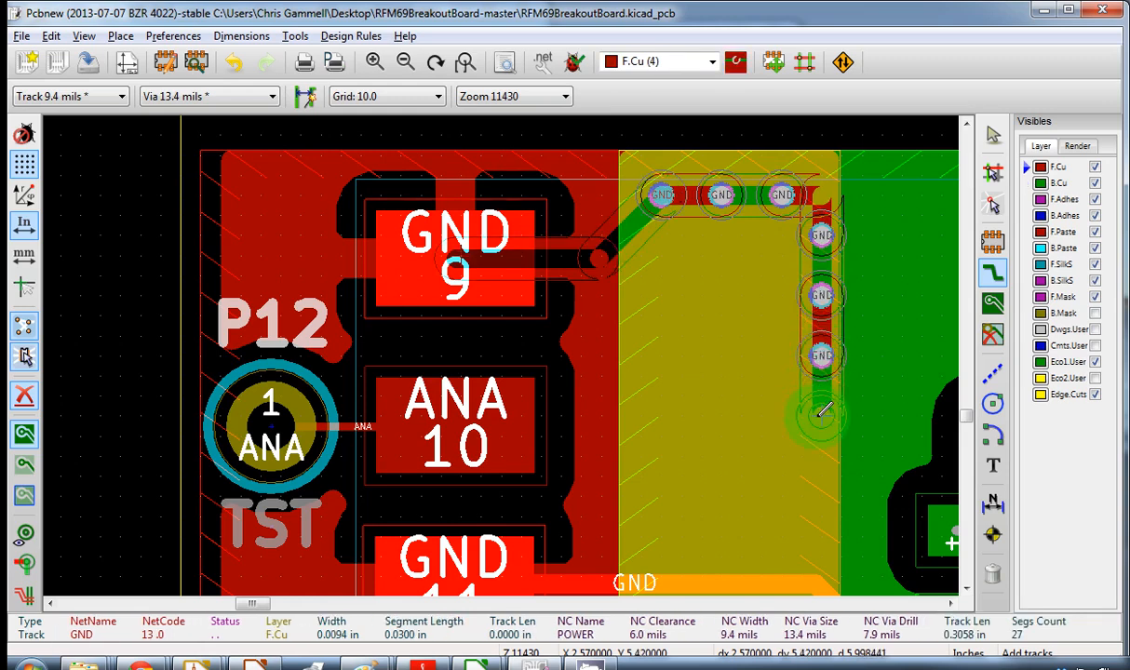
pyautogui.press('v')
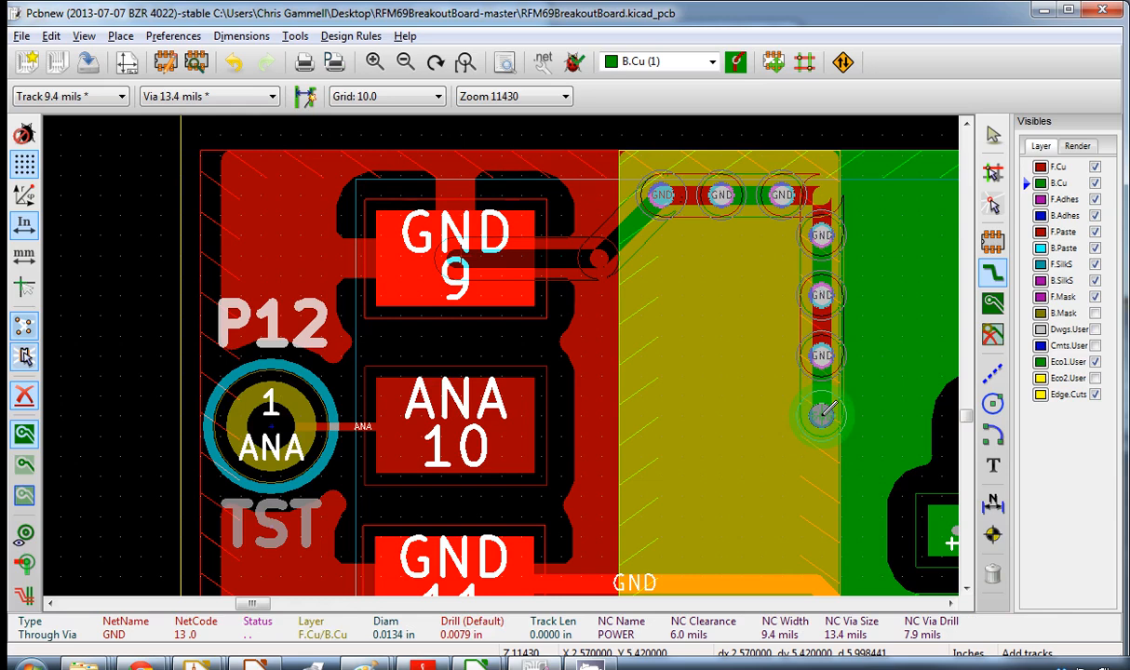
pyautogui.press('v')
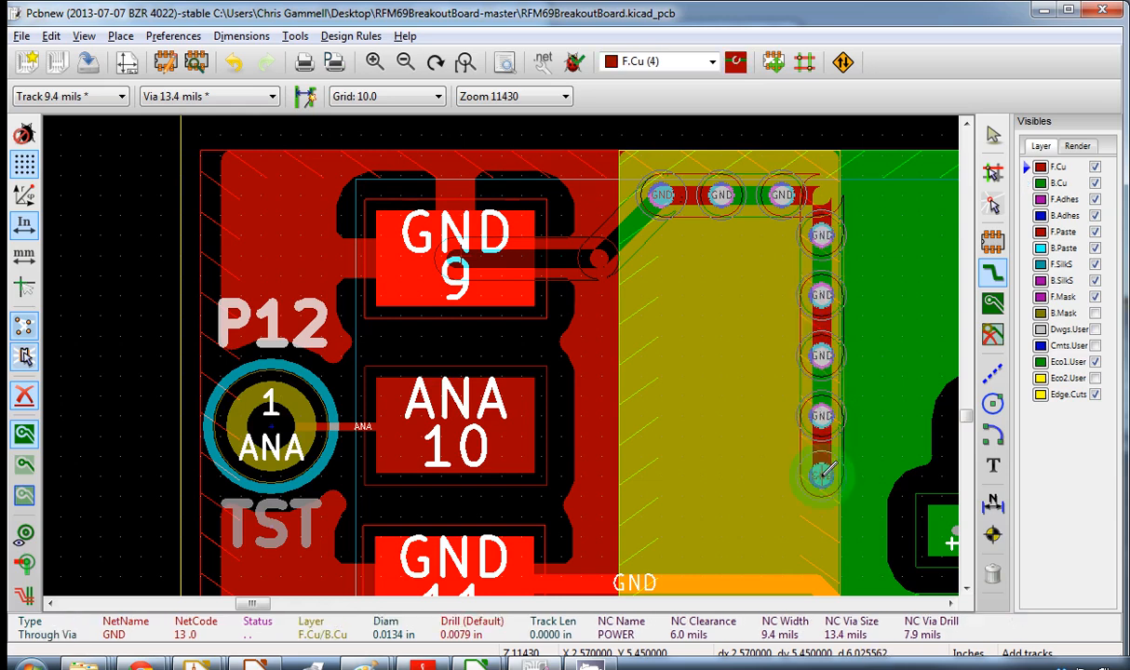
pyautogui.scroll(-1, 816, 485)
pyautogui.scroll(1, 517, 375)
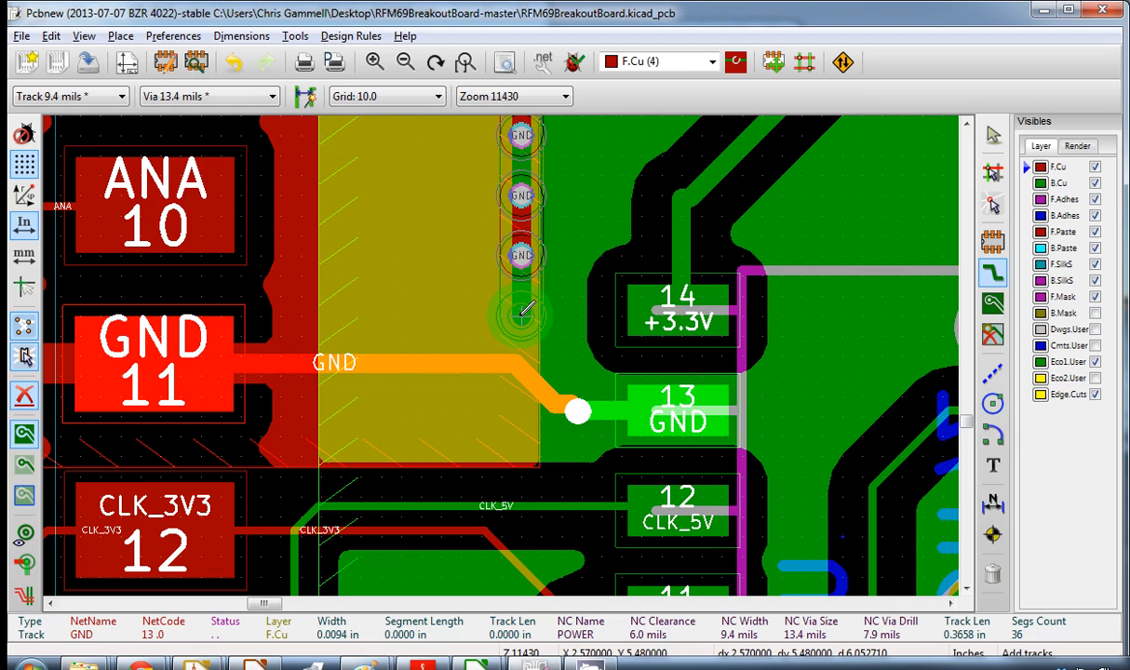
pyautogui.press('v')
pyautogui.press('Escape')
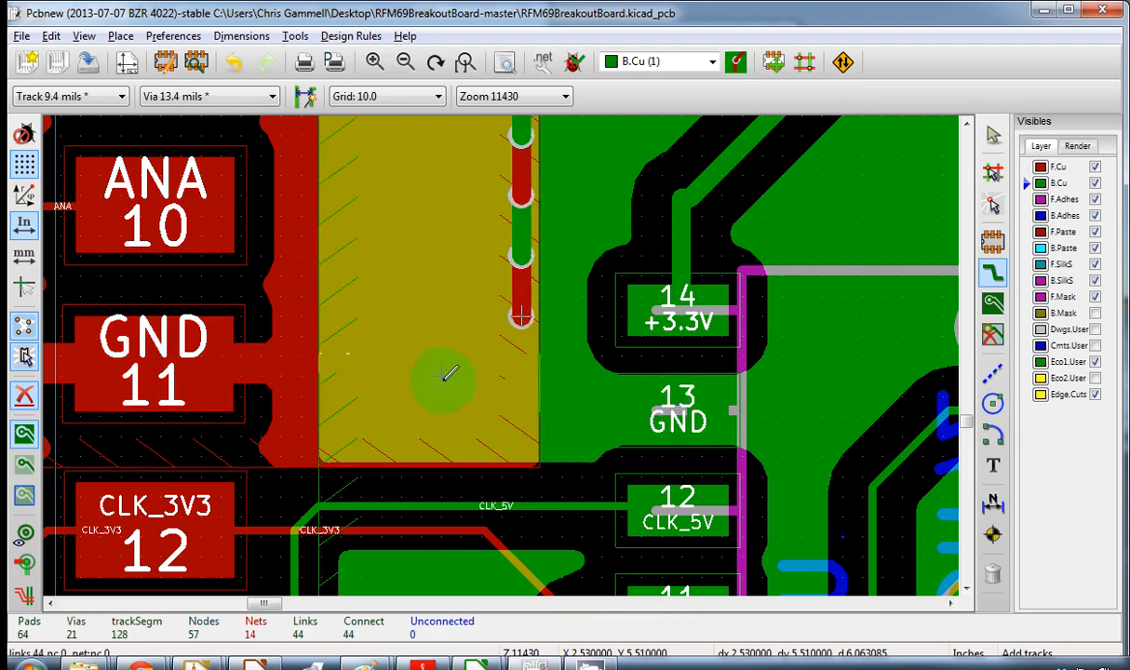
pyautogui.scroll(1, 441, 378)
pyautogui.scroll(-2, 492, 349)
pyautogui.scroll(2, 492, 349)
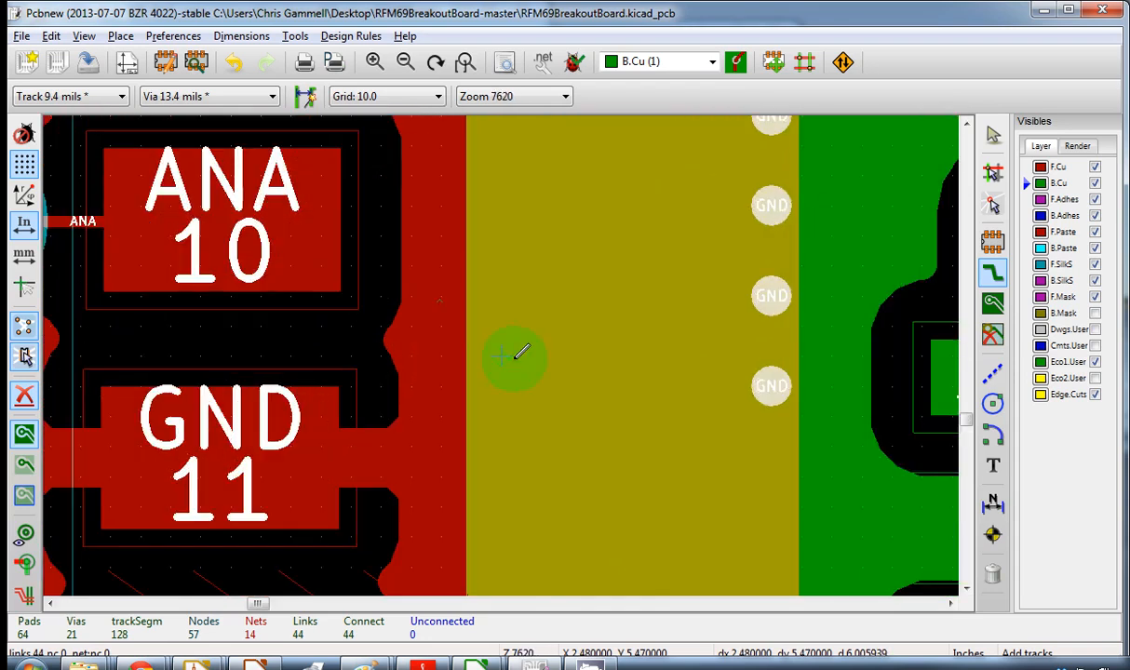
pyautogui.click(769, 386)
pyautogui.scroll(-1, 772, 414)
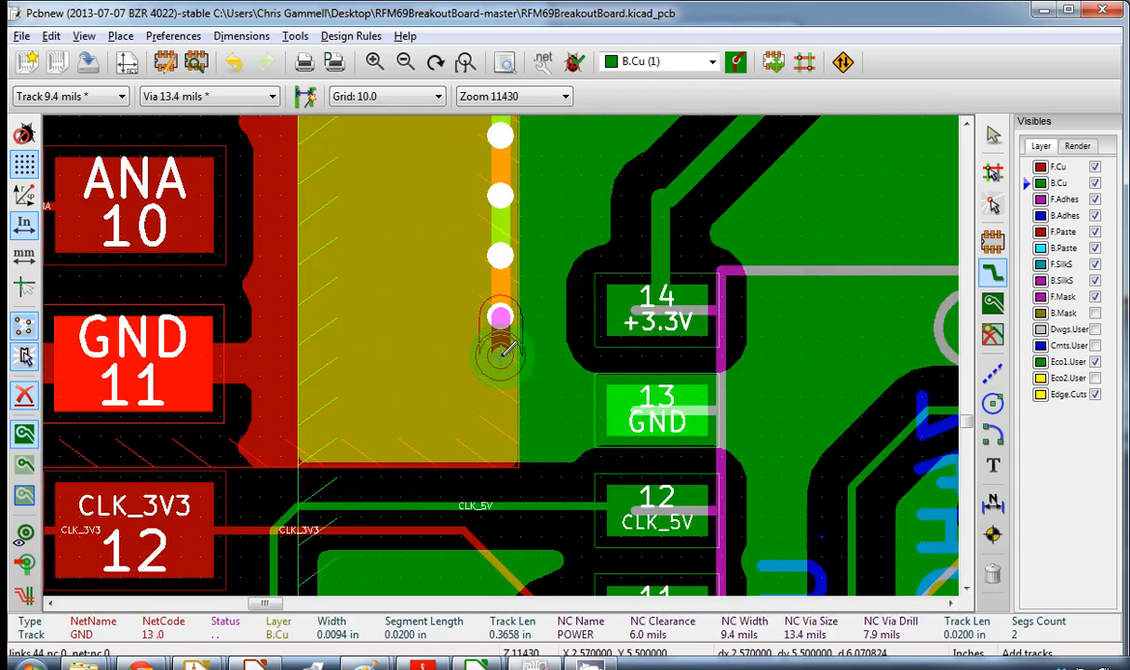
pyautogui.press('Escape')
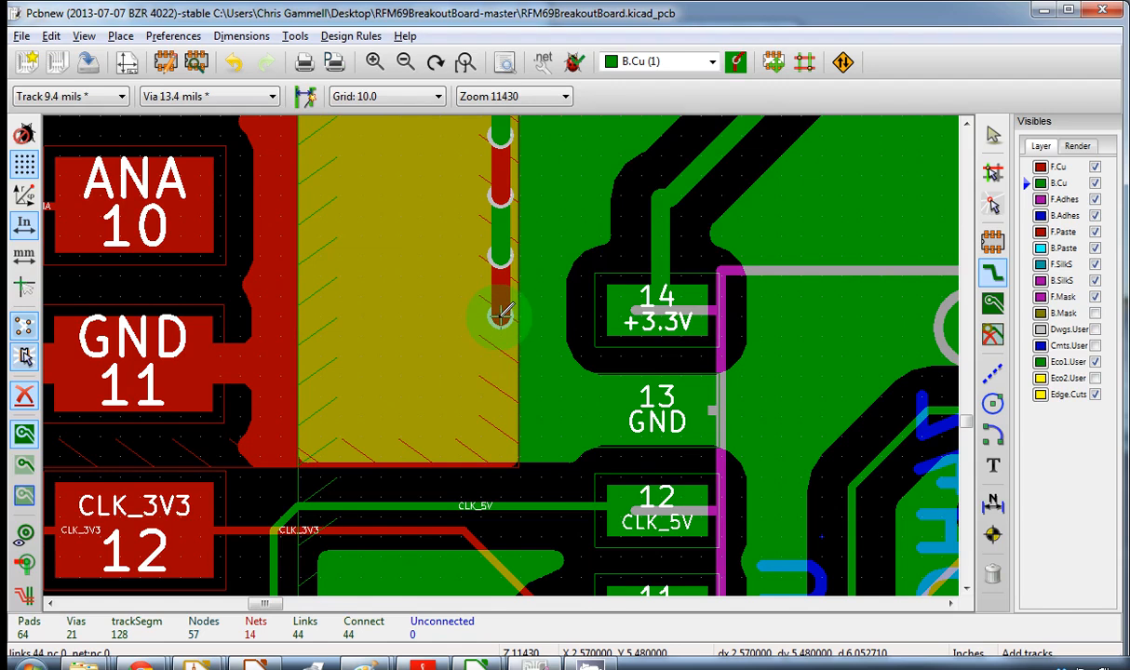
# Set the grid to 5.0 and extend the GND track down from the last via with two vias about 0.025 in apart.
pyautogui.click(501, 316)
pyautogui.press('n')
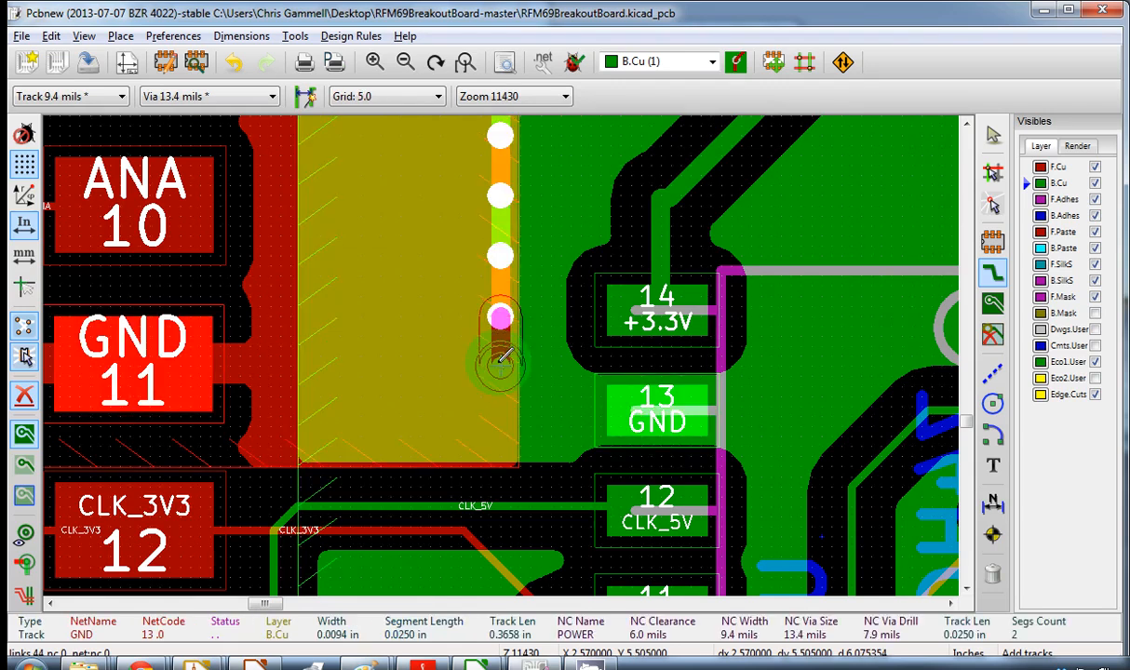
pyautogui.press('Escape')
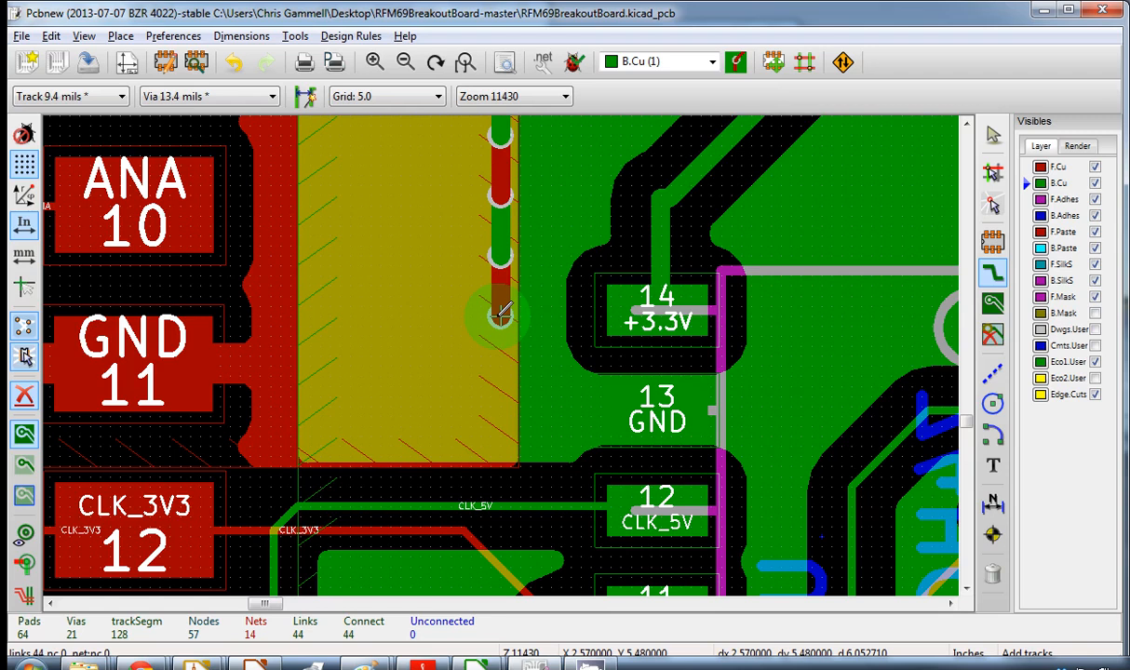
pyautogui.click(501, 317)
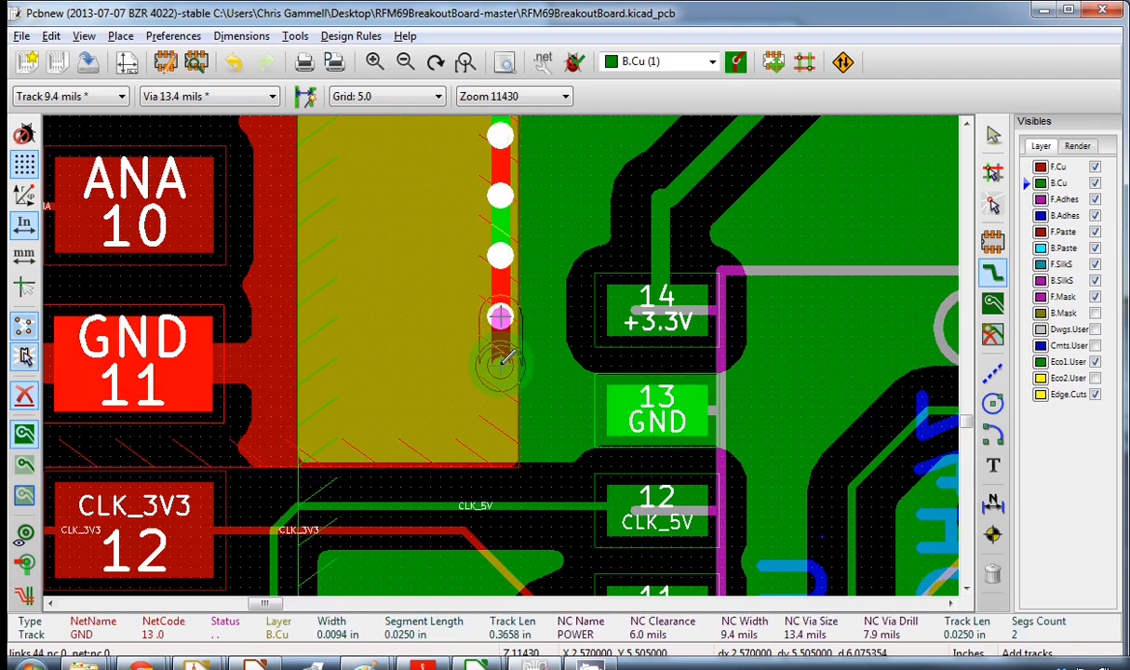
pyautogui.press('v')
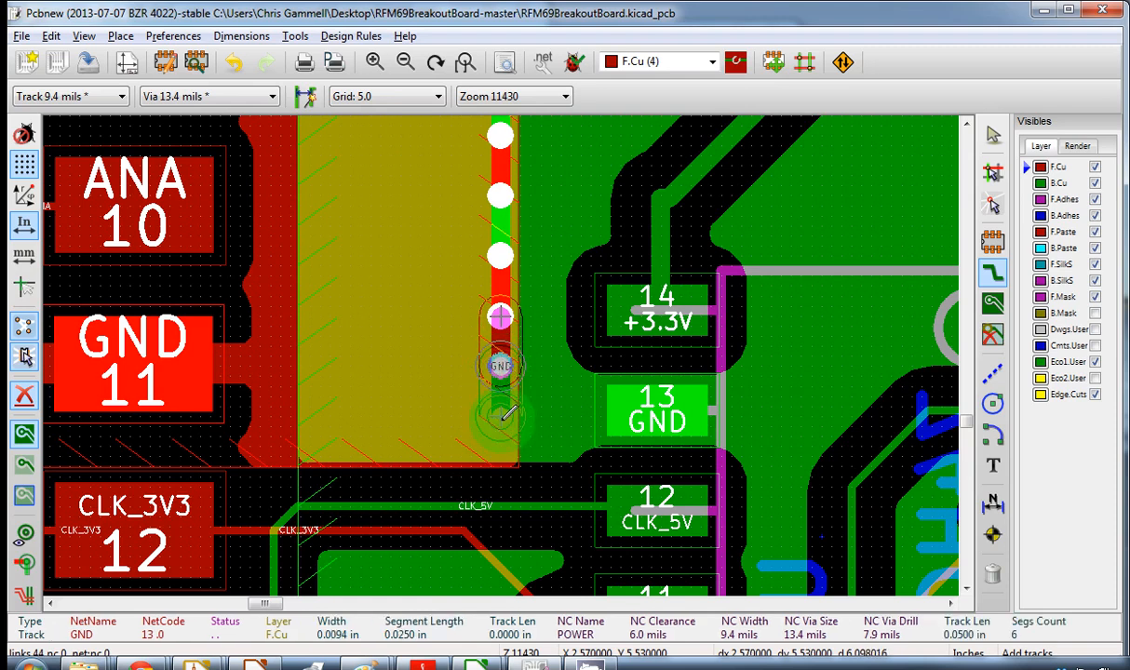
pyautogui.press('v')
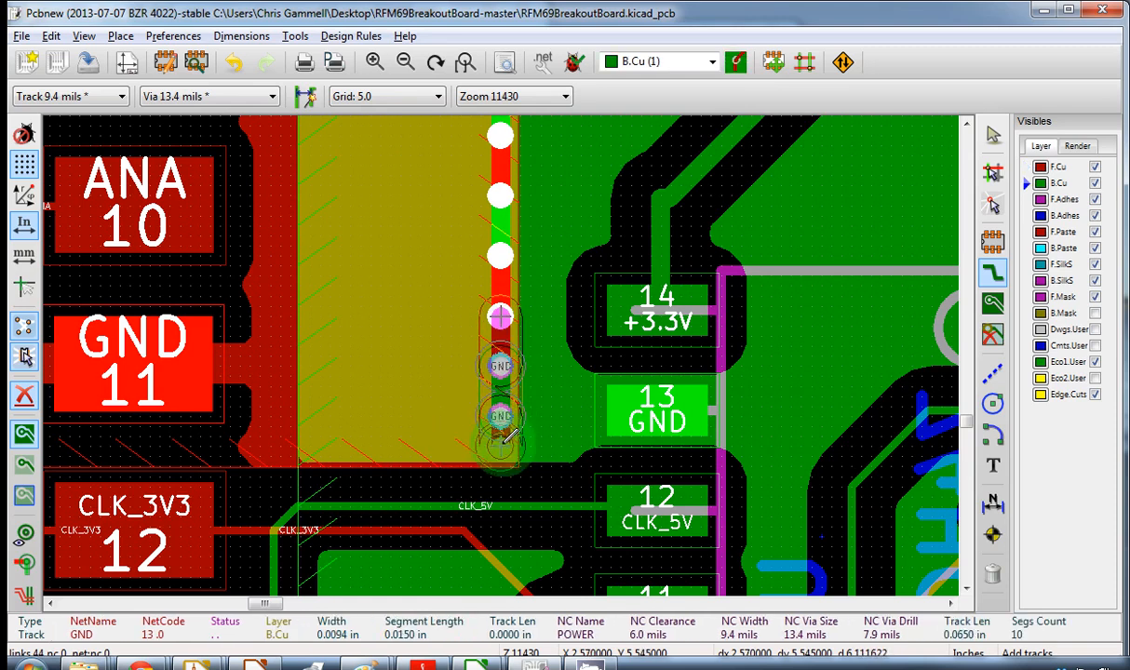
# Run the GND track along the zone overlap's bottom edge with three vias about 0.025 in apart.
pyautogui.press('v')
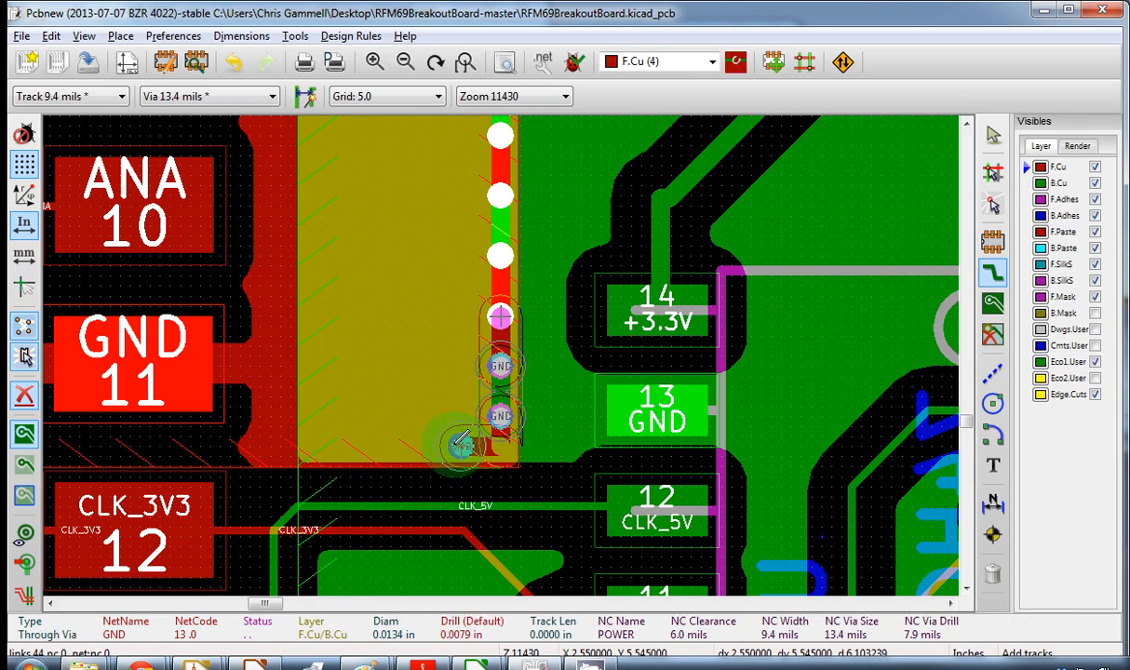
pyautogui.press('v')
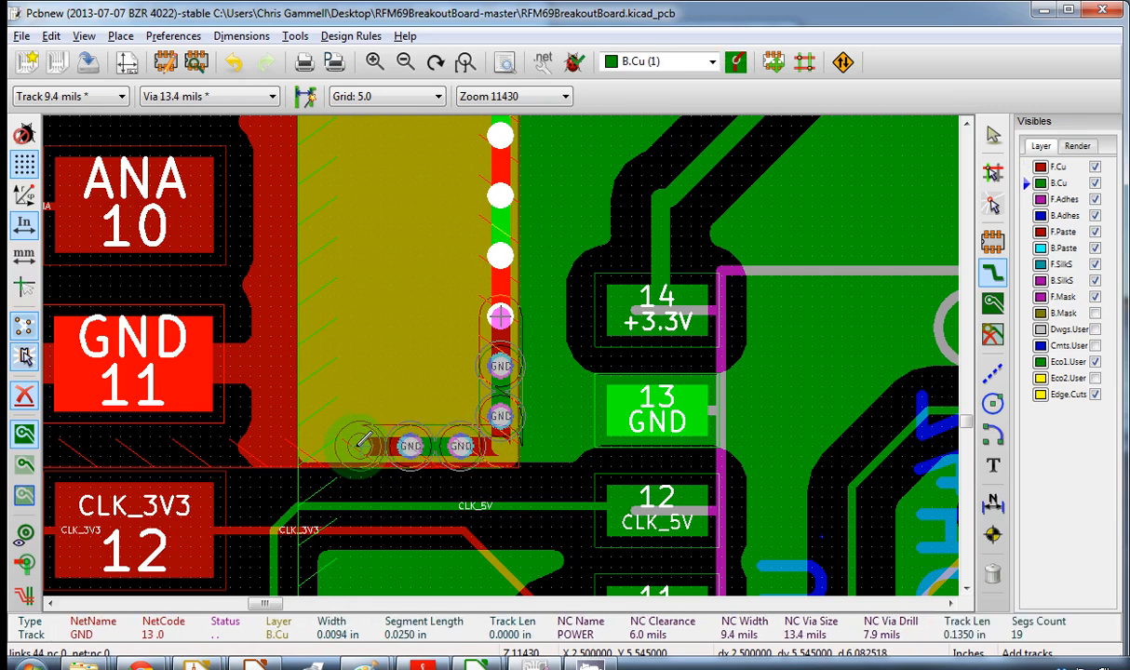
pyautogui.press('v')
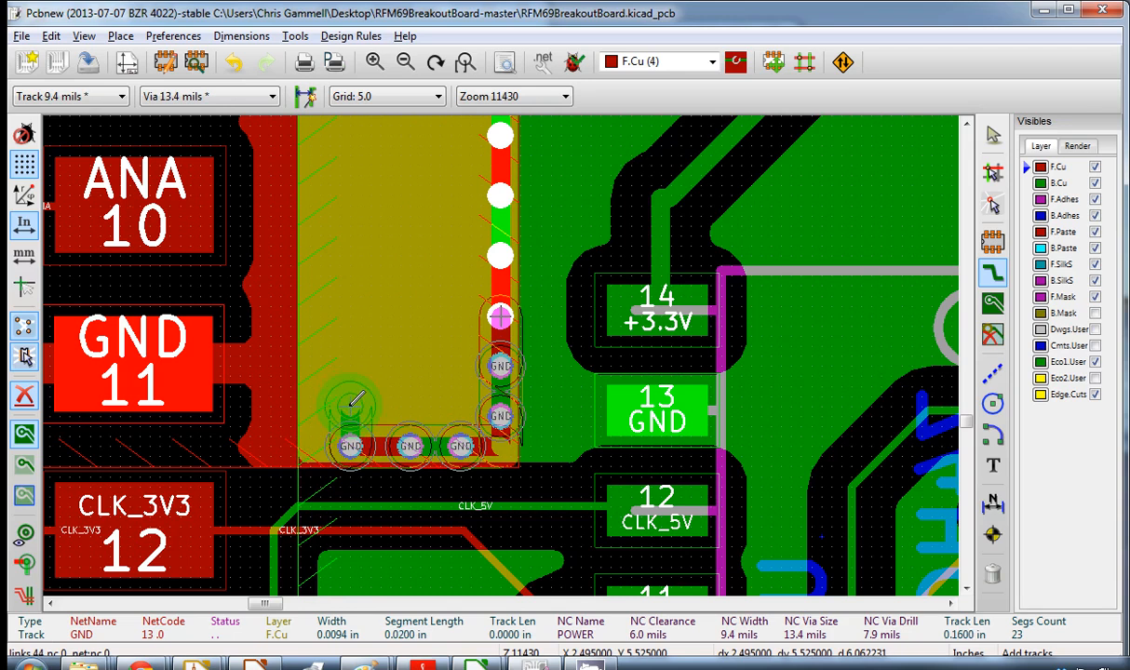
# Continue the GND track up the overlap's inner side with two vias about 0.02 to 0.025 in apart, then end the track.
pyautogui.press('v')
pyautogui.press('v')
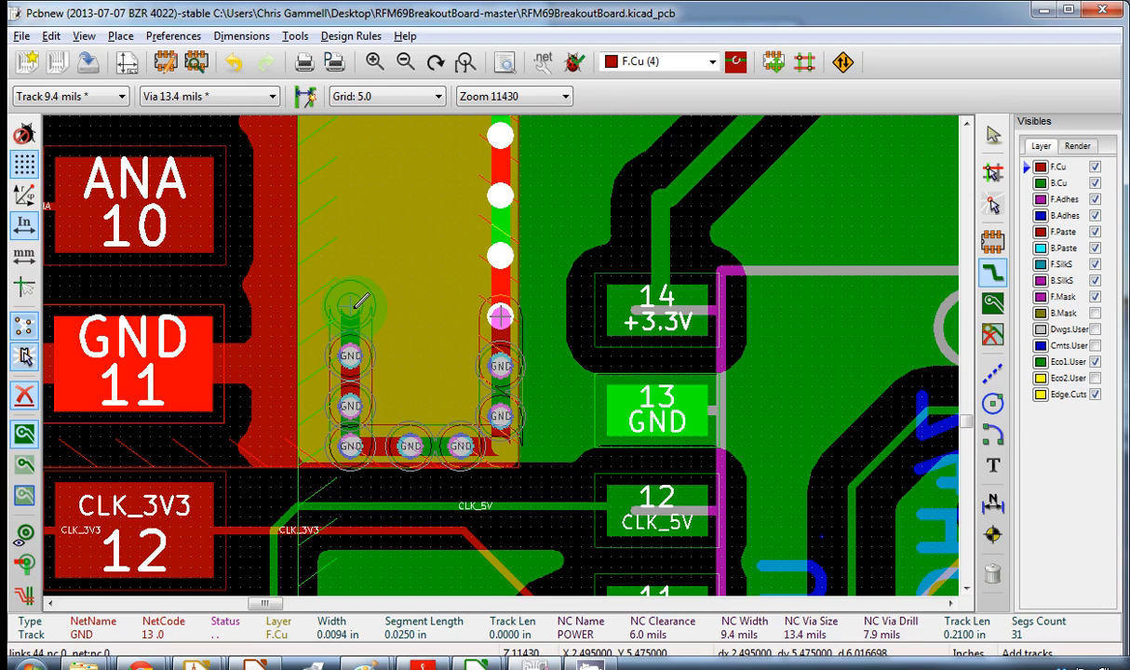
pyautogui.doubleClick(352, 308)
# Delete the two GND vias that run up the overlap's inner side beside U3 pad 11, keeping the bottom row.
pyautogui.scroll(-1, 354, 329)
pyautogui.scroll(1, 501, 355)
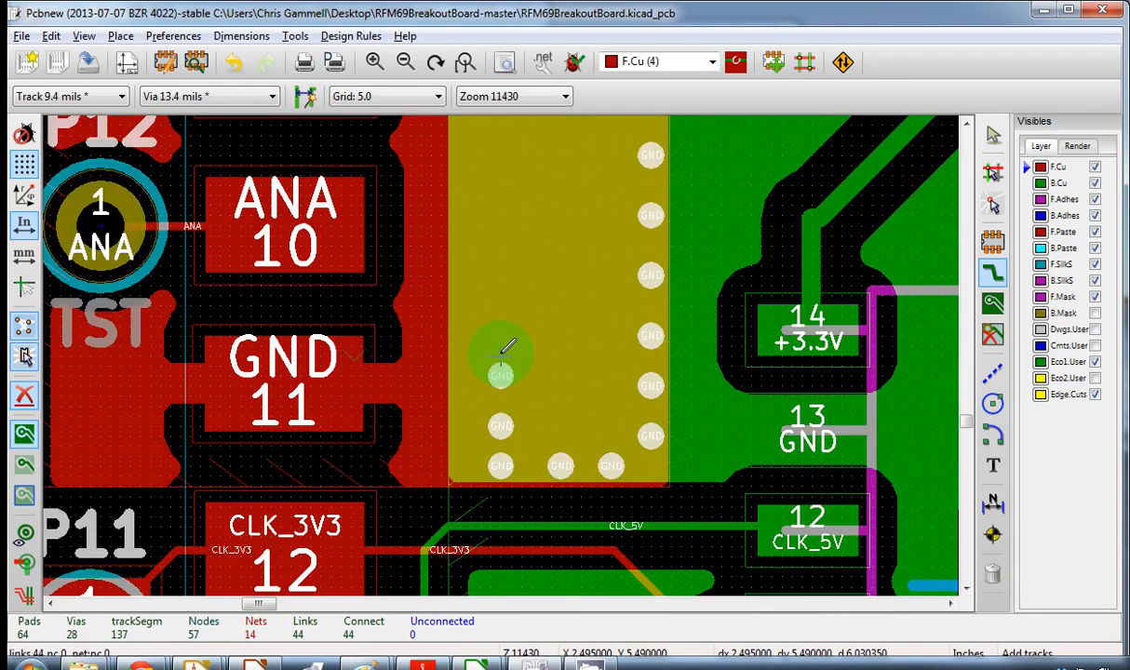
pyautogui.scroll(-1, 502, 354)
pyautogui.scroll(1, 504, 351)
pyautogui.scroll(-1, 502, 400)
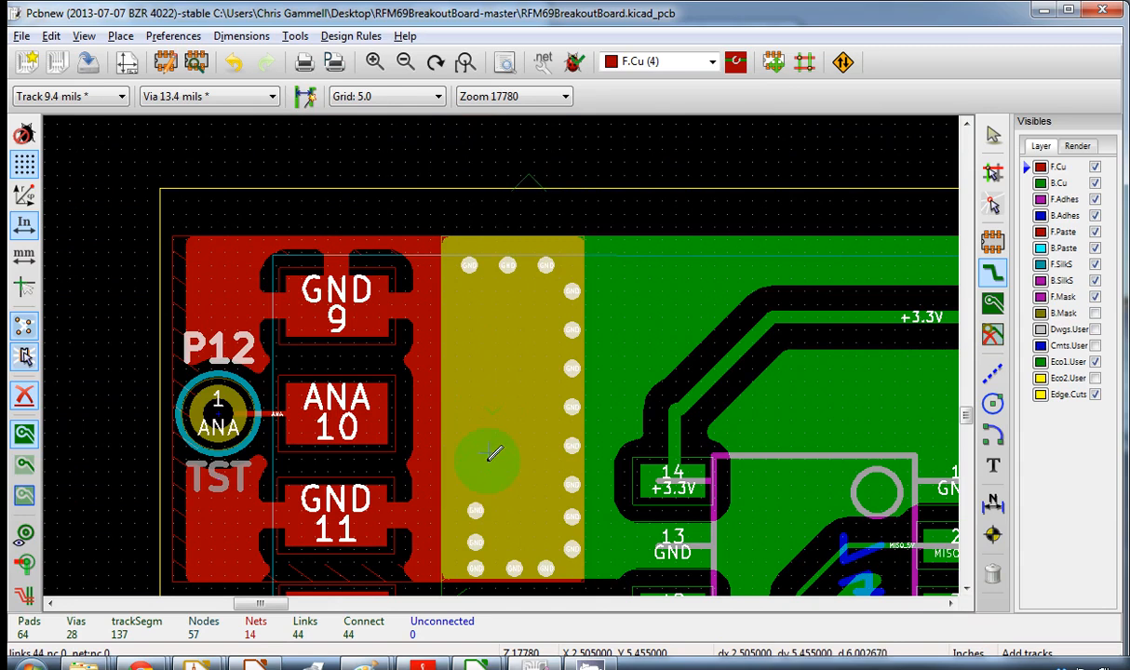
pyautogui.press('Delete')
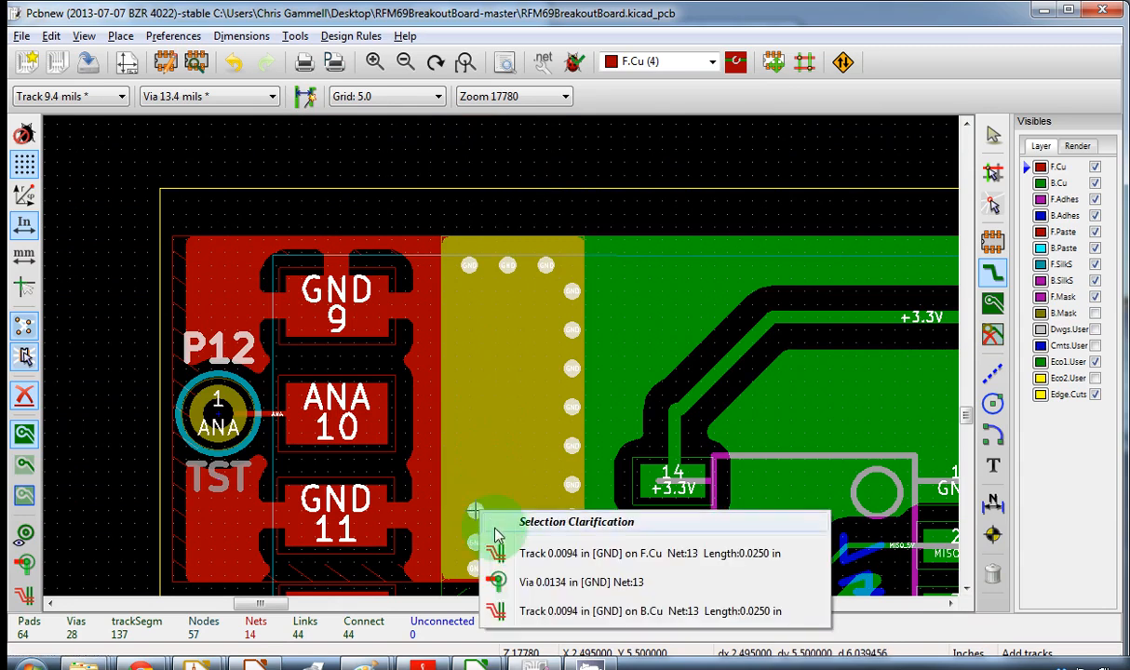
pyautogui.click(514, 580)
pyautogui.press('Delete')
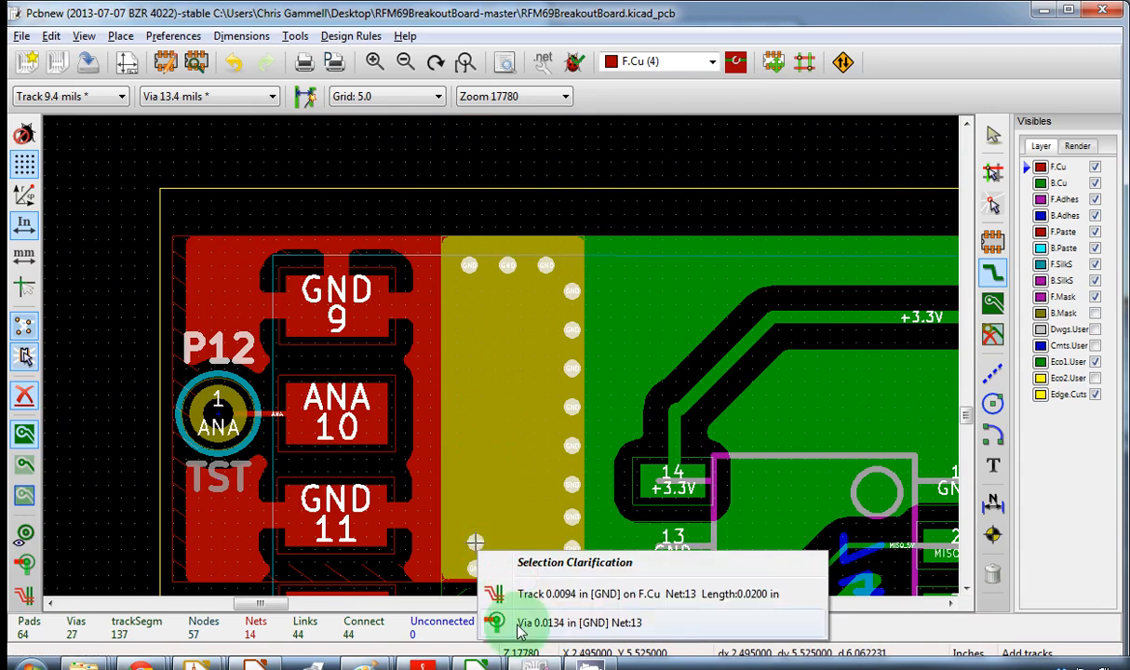
pyautogui.click(522, 629)
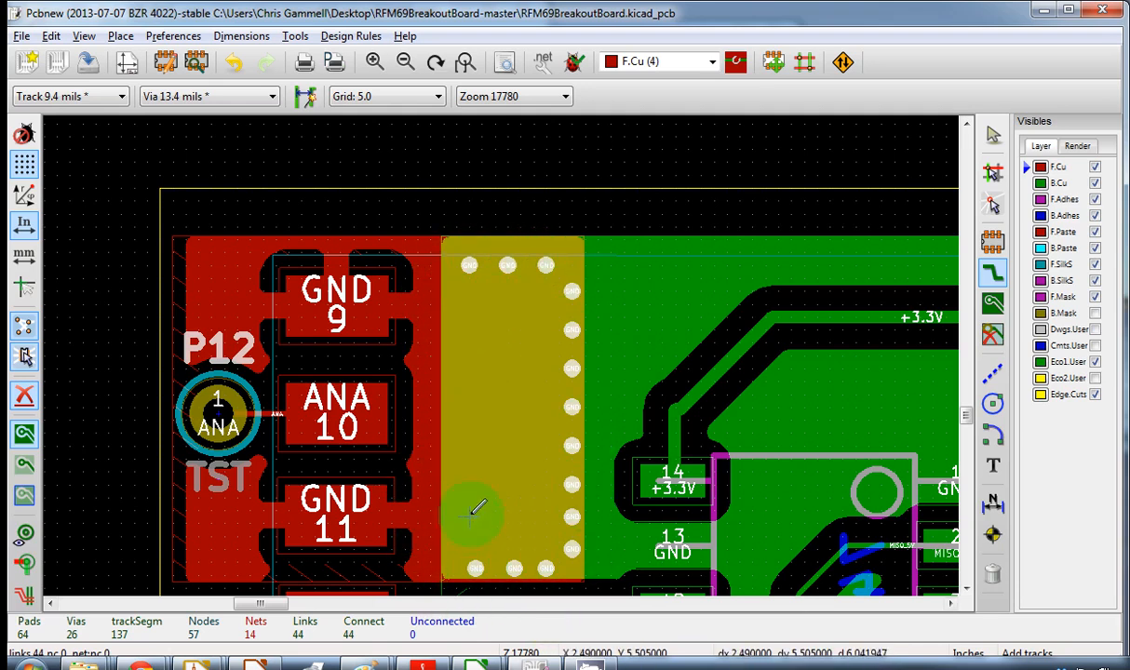
# Refill all copper zones on the board.
pyautogui.scroll(2, 469, 508)
pyautogui.scroll(-2, 525, 335)
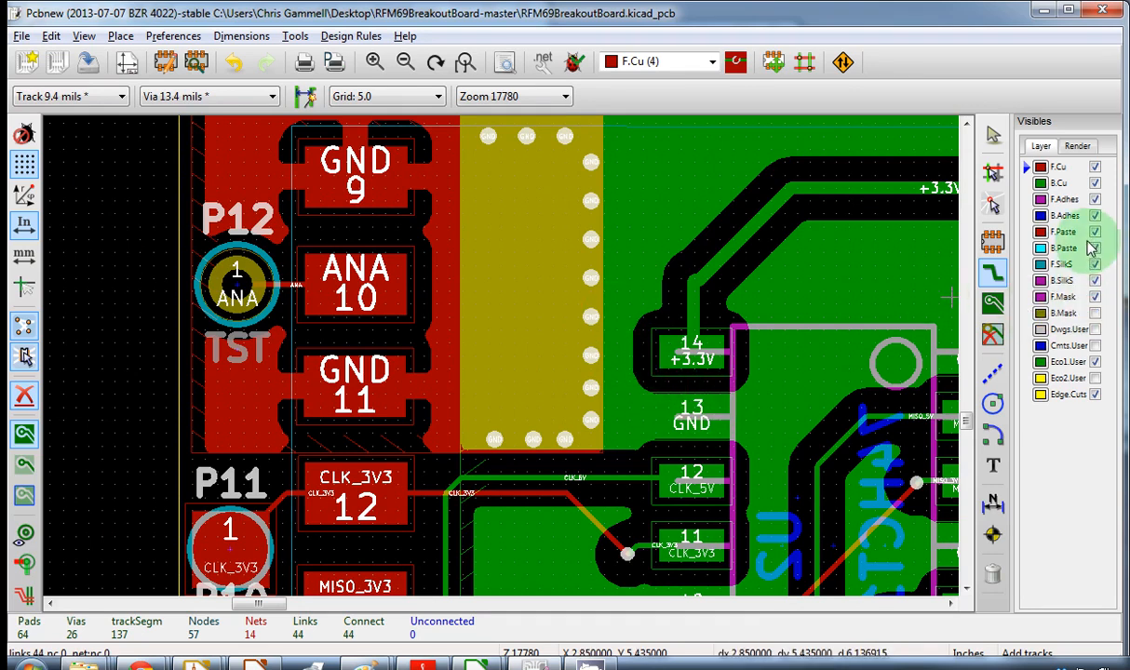
pyautogui.rightClick(732, 277)
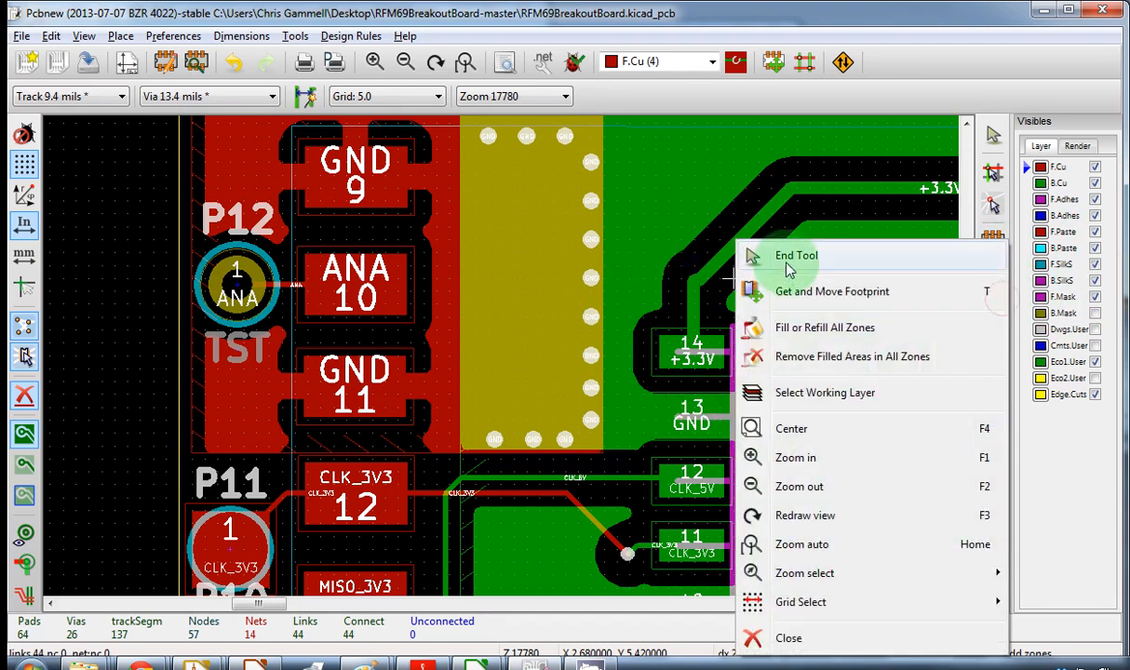
pyautogui.click(807, 335)
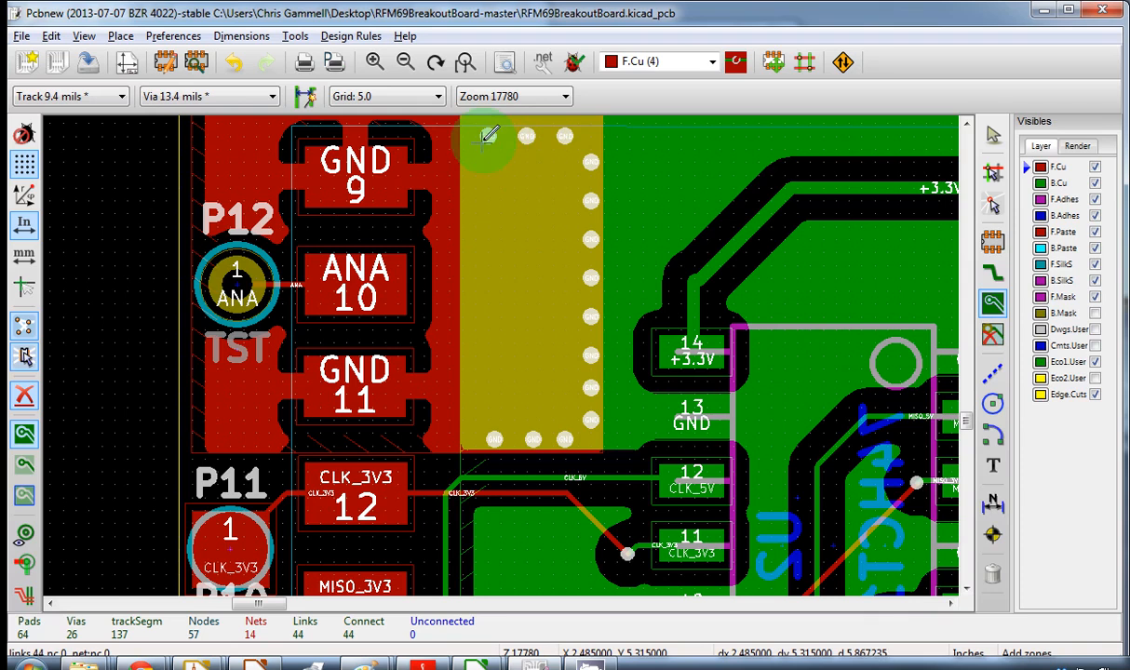
pyautogui.scroll(2, 504, 139)
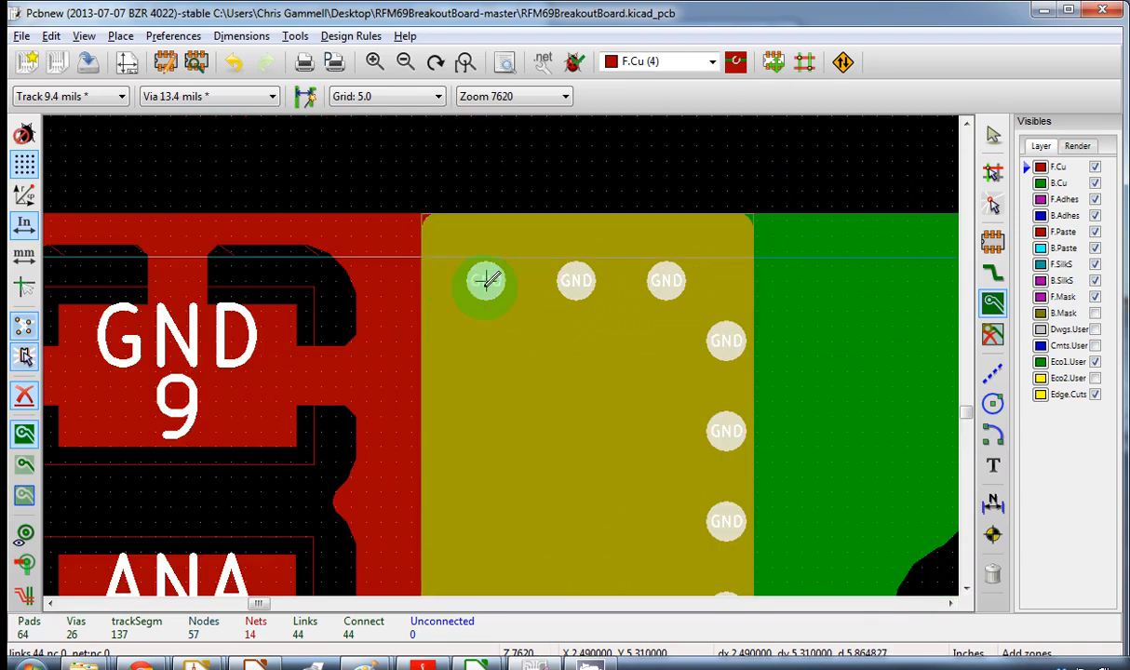
pyautogui.scroll(-4, 492, 302)
pyautogui.scroll(2, 582, 167)
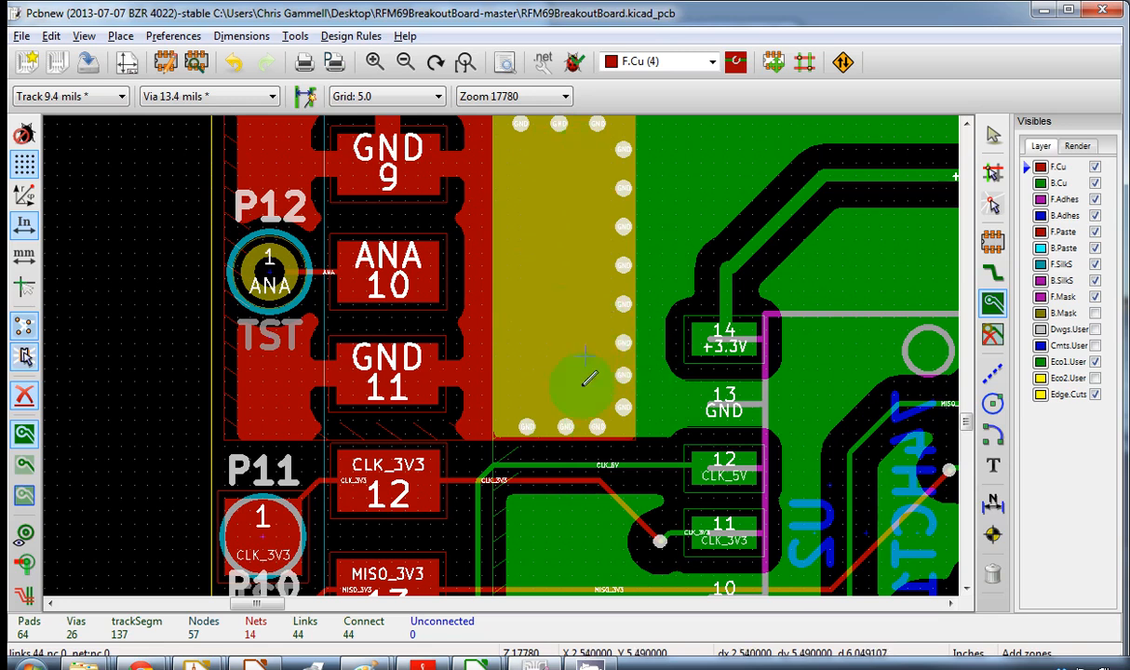
pyautogui.scroll(1, 526, 247)
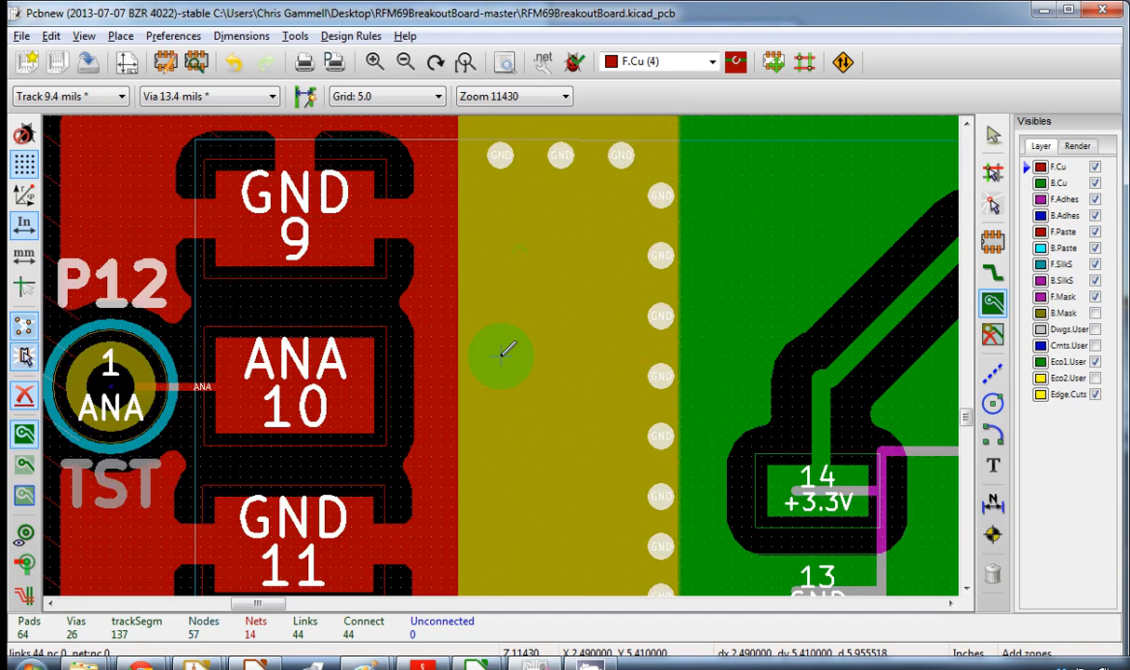
pyautogui.scroll(-1, 505, 353)
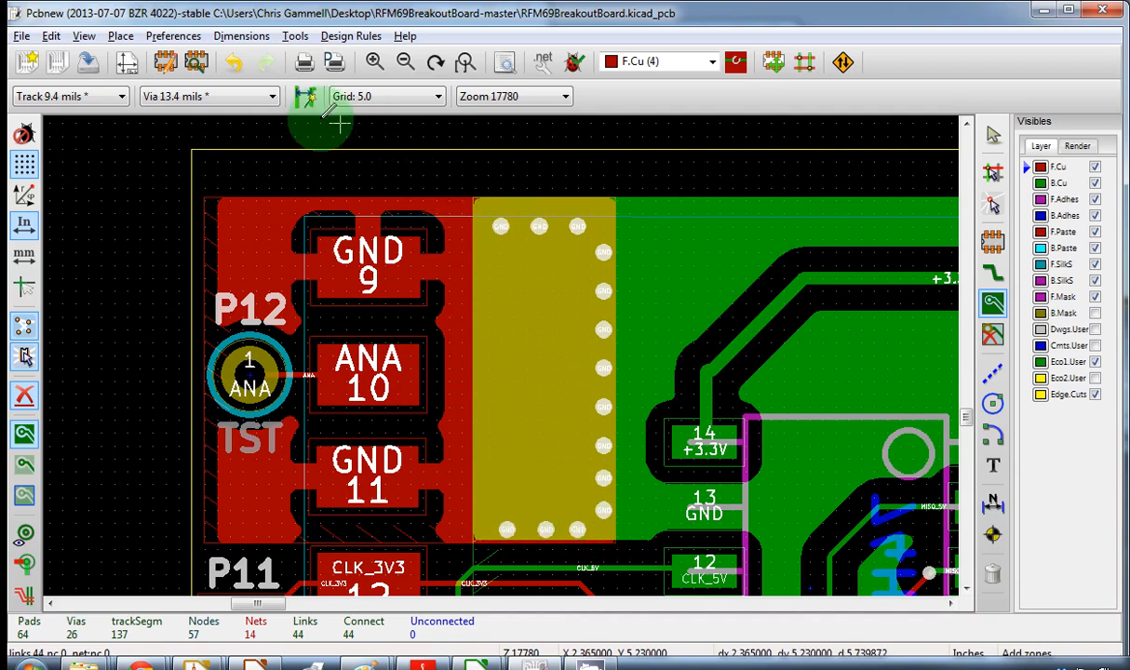
# Set up an SVG plot of the board and add the F.SilkS and B.SilkS layers to it.
pyautogui.click(334, 62)
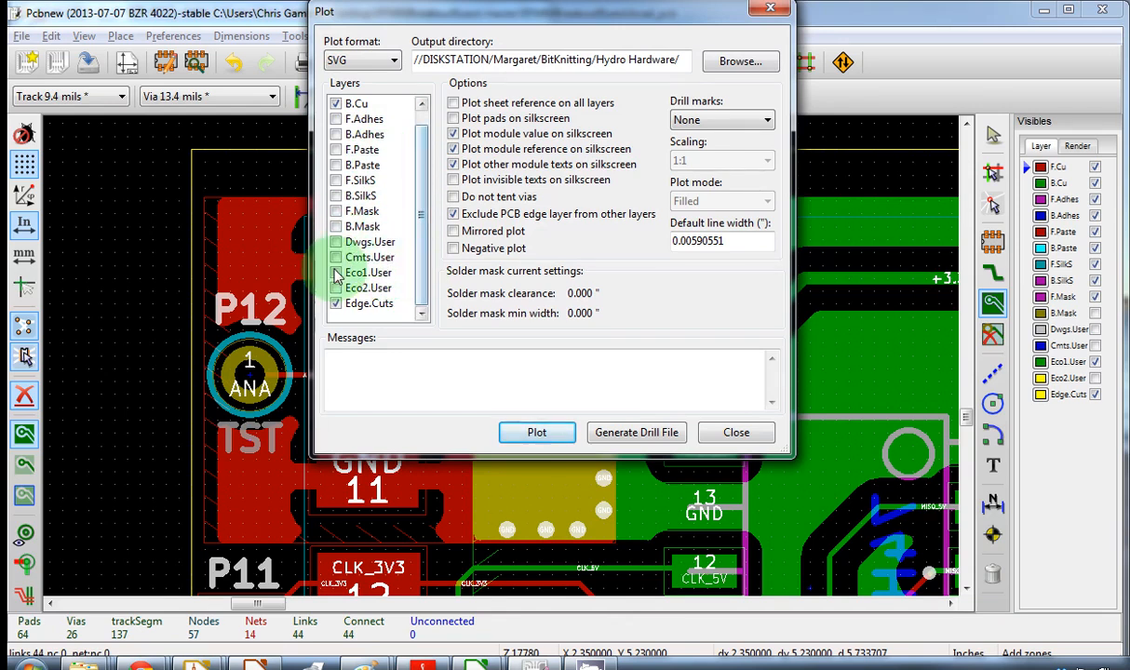
pyautogui.click(337, 195)
pyautogui.scroll(1, 419, 200)
pyautogui.scroll(-1, 421, 202)
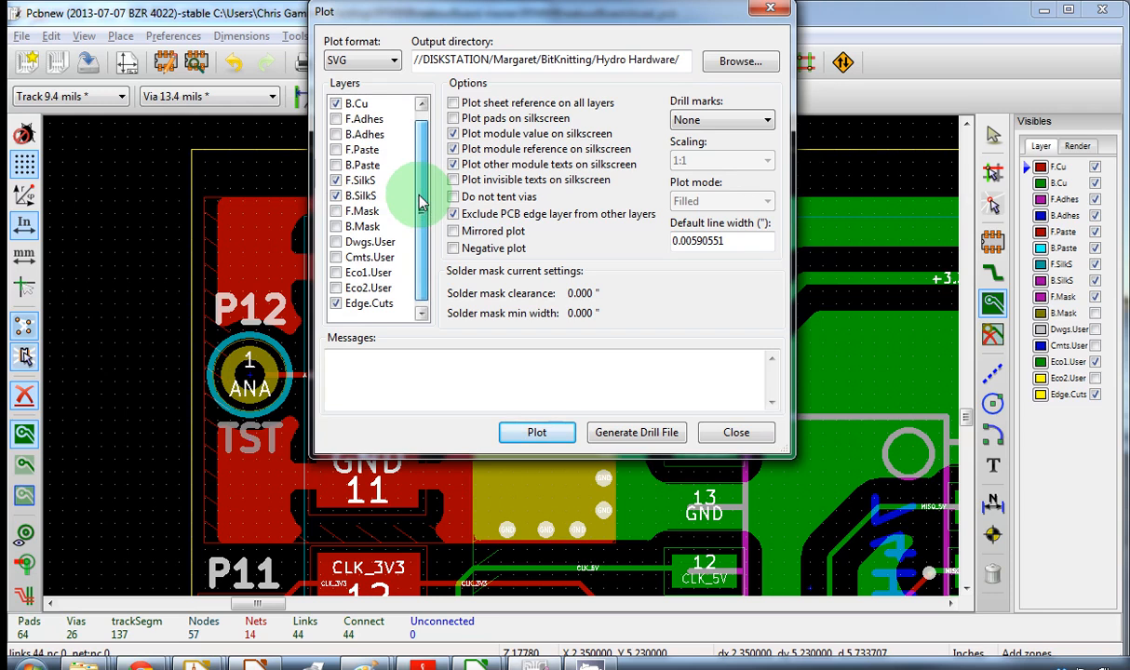
# Try plotting to the network output directory, dismiss the error, then clear the output directory and plot the selected layers as SVG.
pyautogui.click(533, 436)
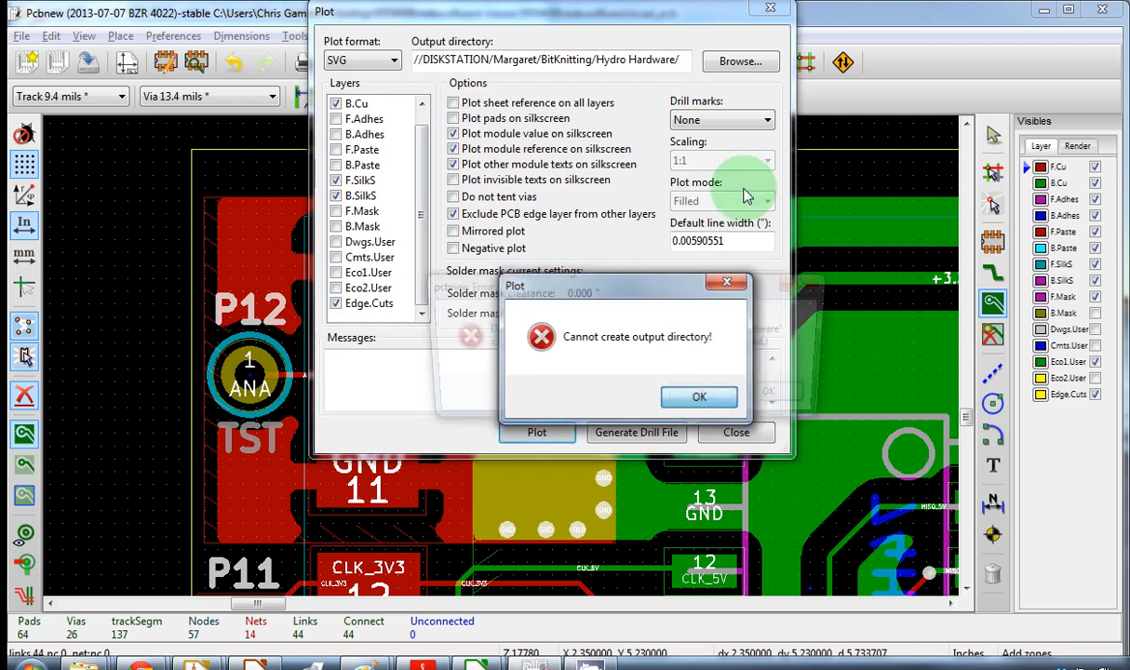
pyautogui.click(781, 398)
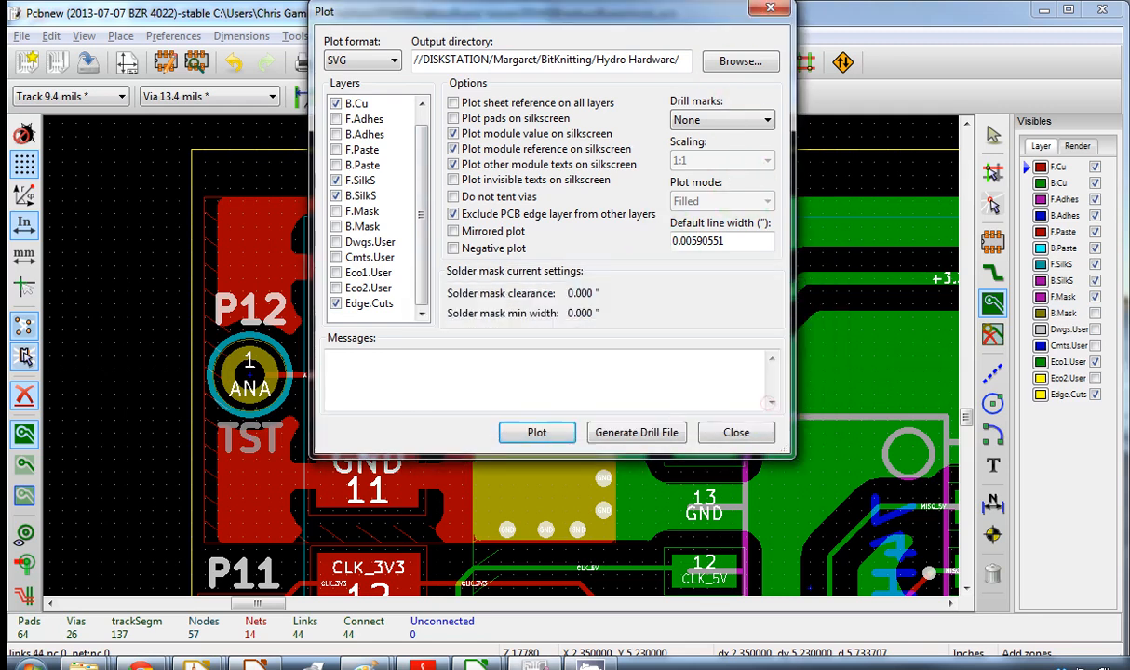
pyautogui.click(736, 63)
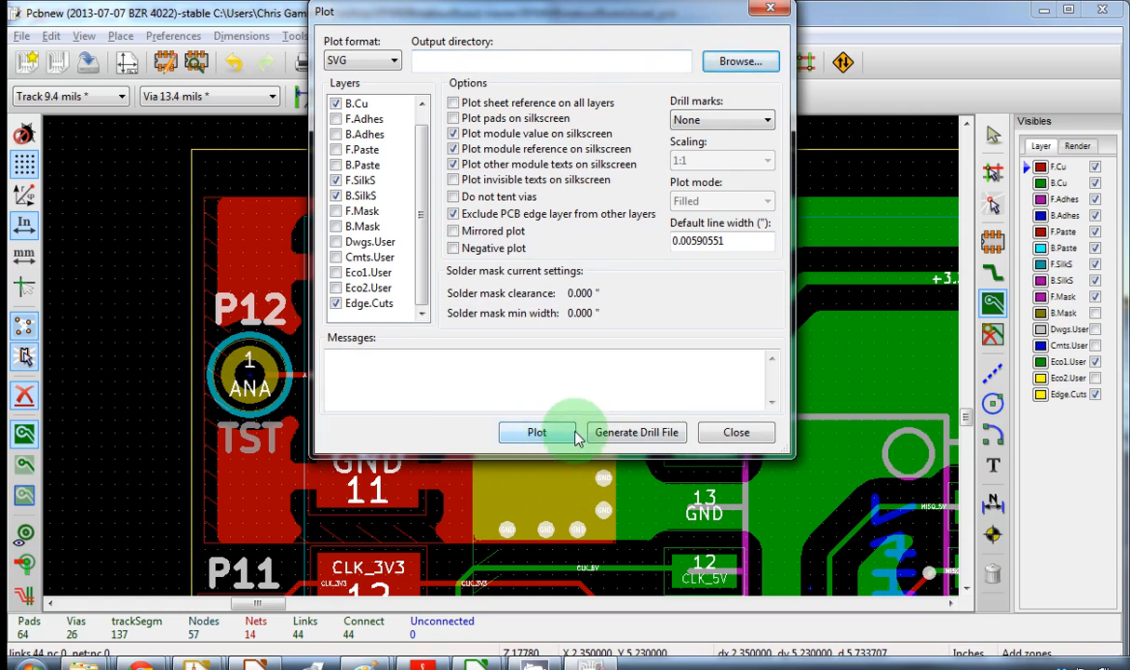
pyautogui.click(538, 434)
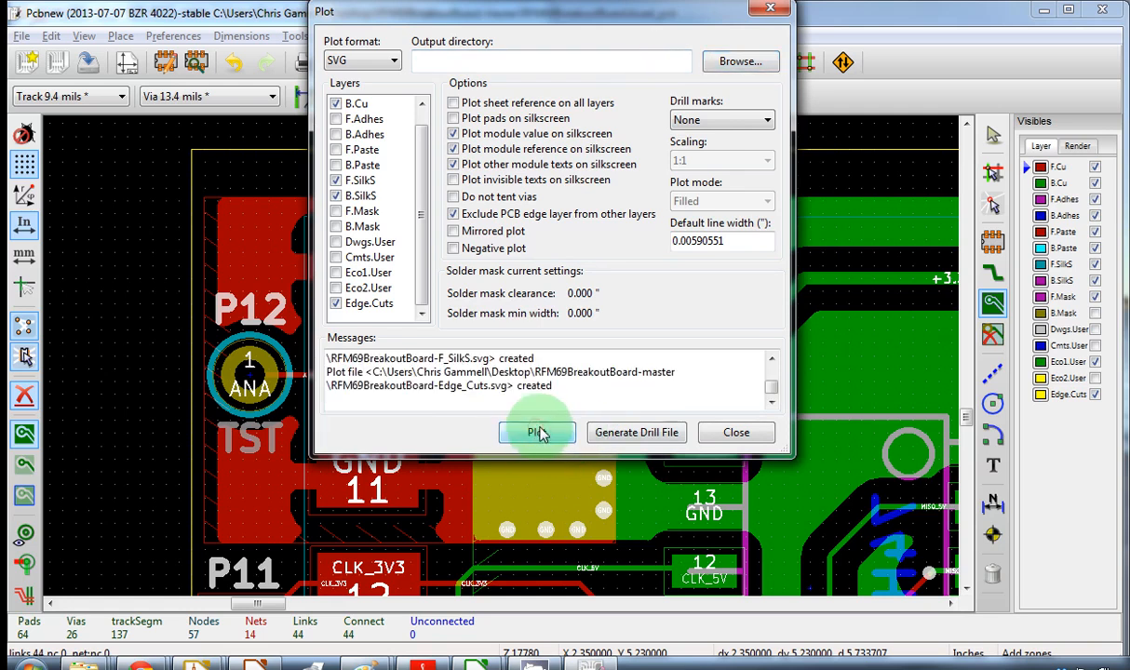
# Generate the board's drill file with inch units and decimal format, then leave the drill file settings.
pyautogui.click(633, 434)
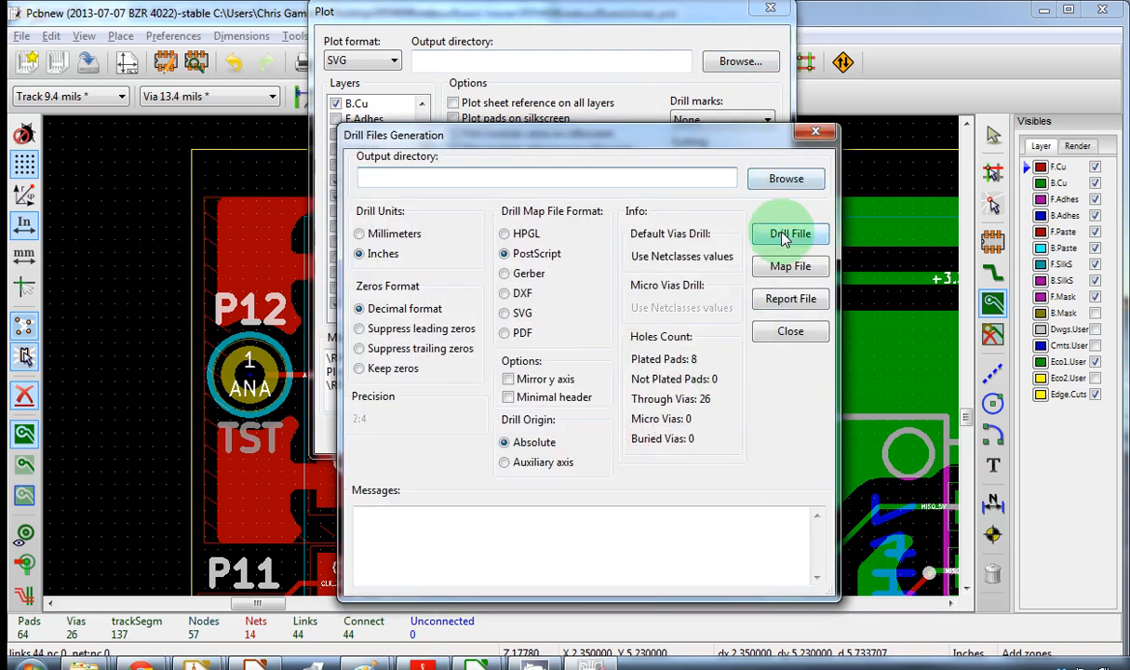
pyautogui.click(785, 239)
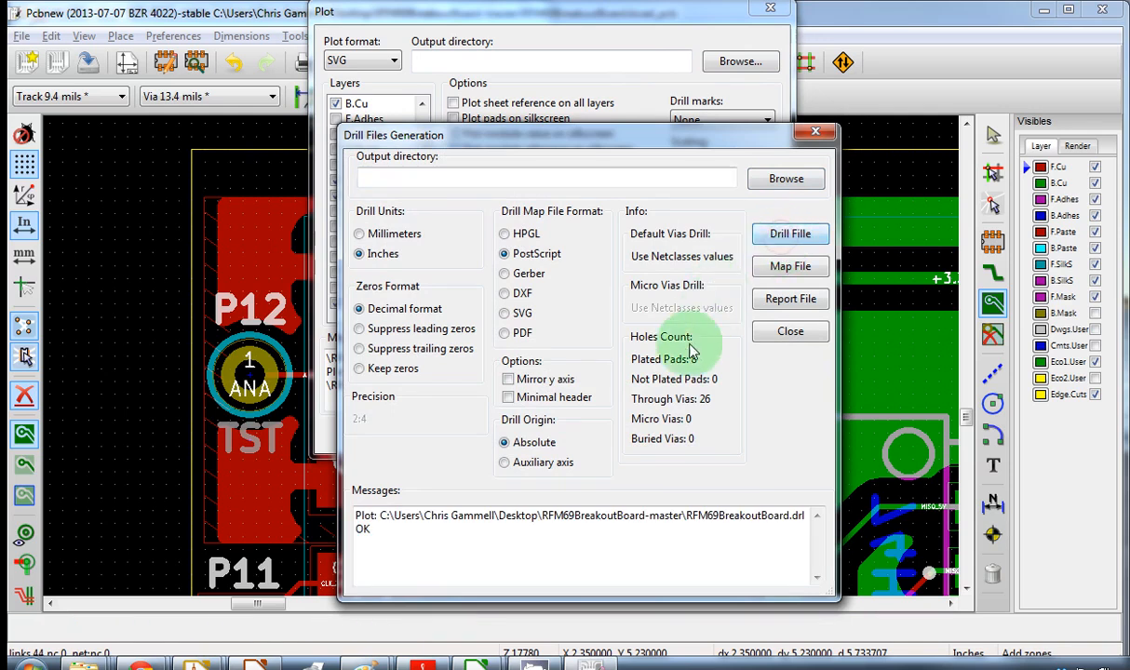
pyautogui.click(789, 332)
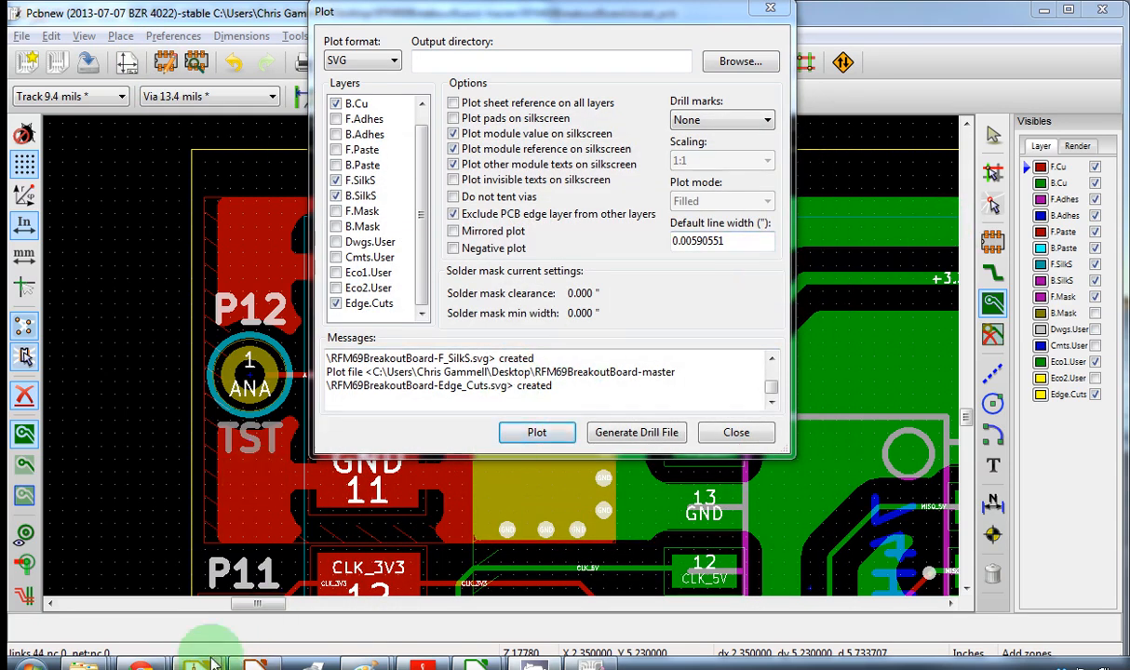
# Switch to the KiCad project manager, launch GerbView from it, and move the viewer window clear of the project window.
pyautogui.moveTo(197, 663)
pyautogui.click(275, 559)
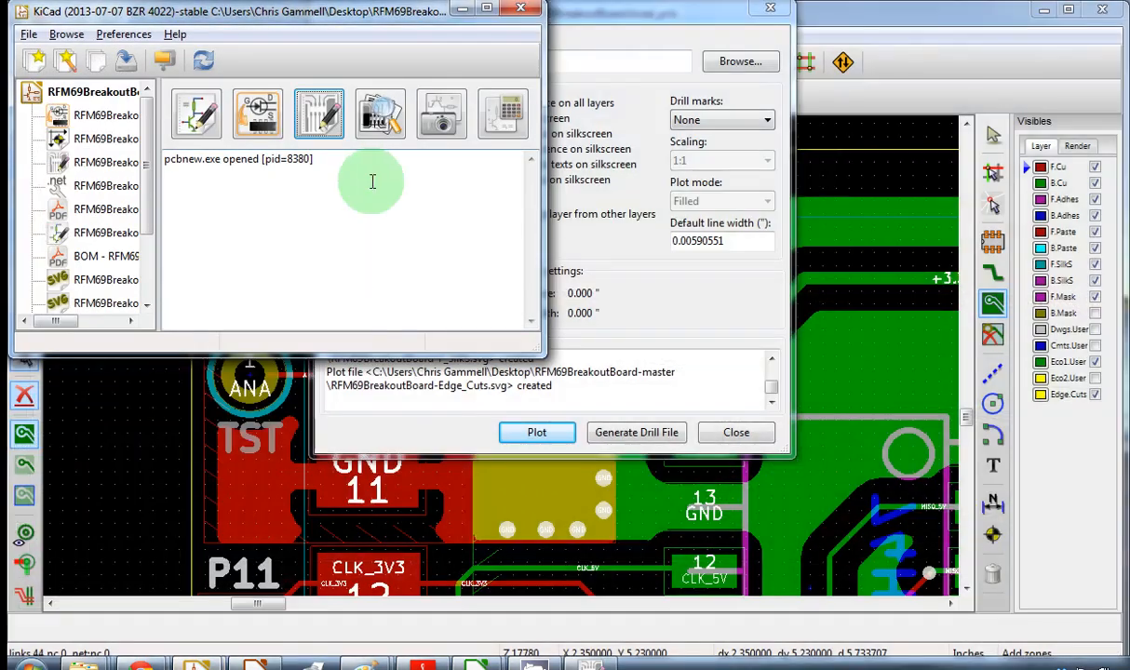
pyautogui.click(380, 113)
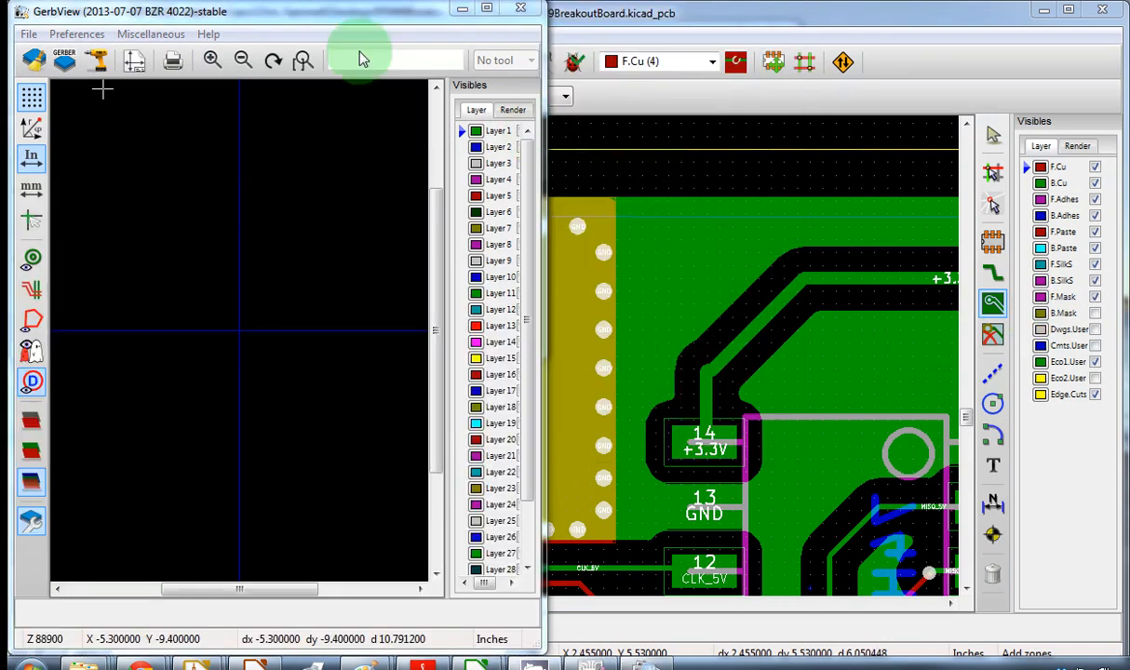
pyautogui.moveTo(299, 13); pyautogui.dragTo(489, 25)
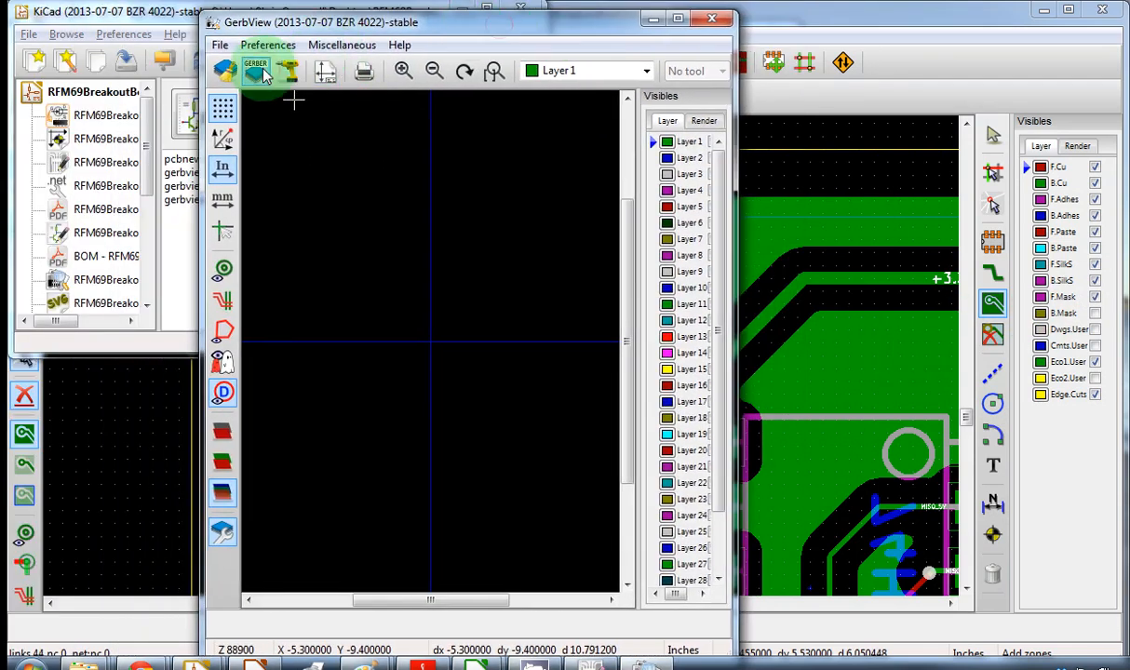
# Load the five RFM69BreakoutBoard .pho Gerber files and the drill file RFM69BreakoutBoard.drl into the viewer.
pyautogui.click(265, 74)
pyautogui.moveTo(508, 319); pyautogui.dragTo(480, 273)
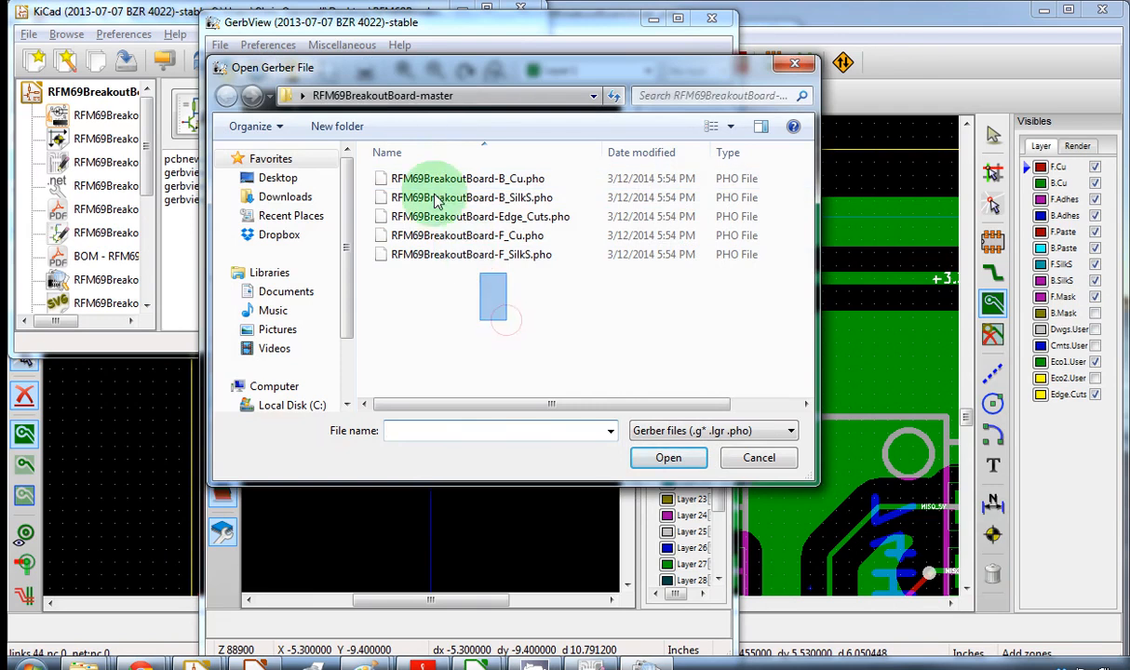
pyautogui.moveTo(438, 201); pyautogui.dragTo(430, 179)
pyautogui.click(668, 458)
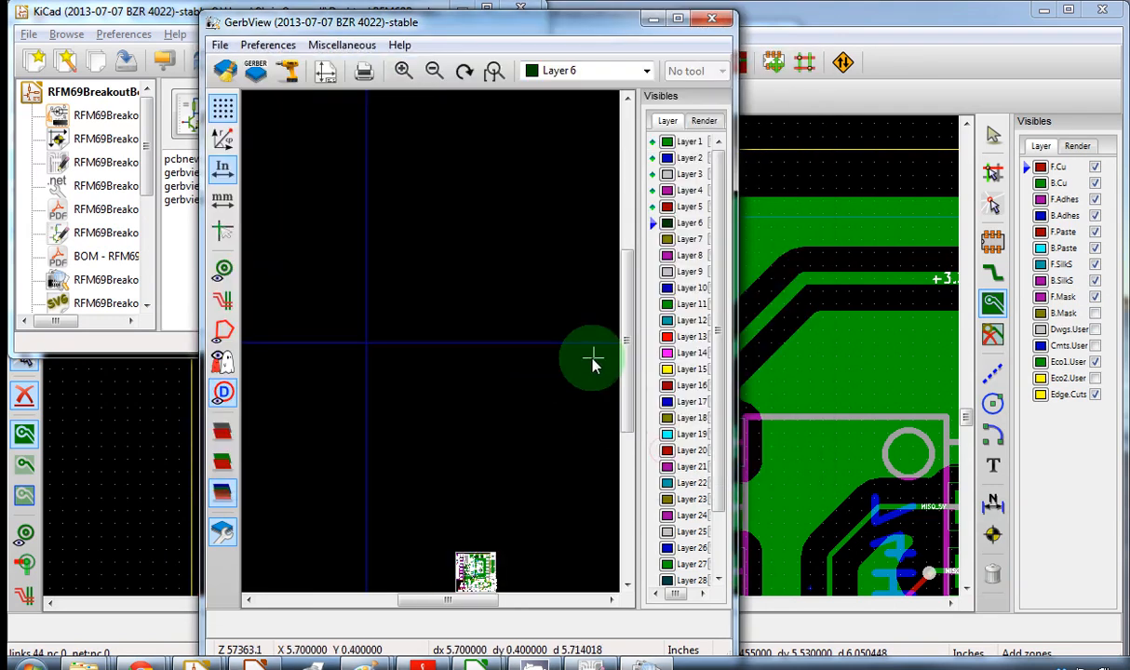
pyautogui.click(286, 71)
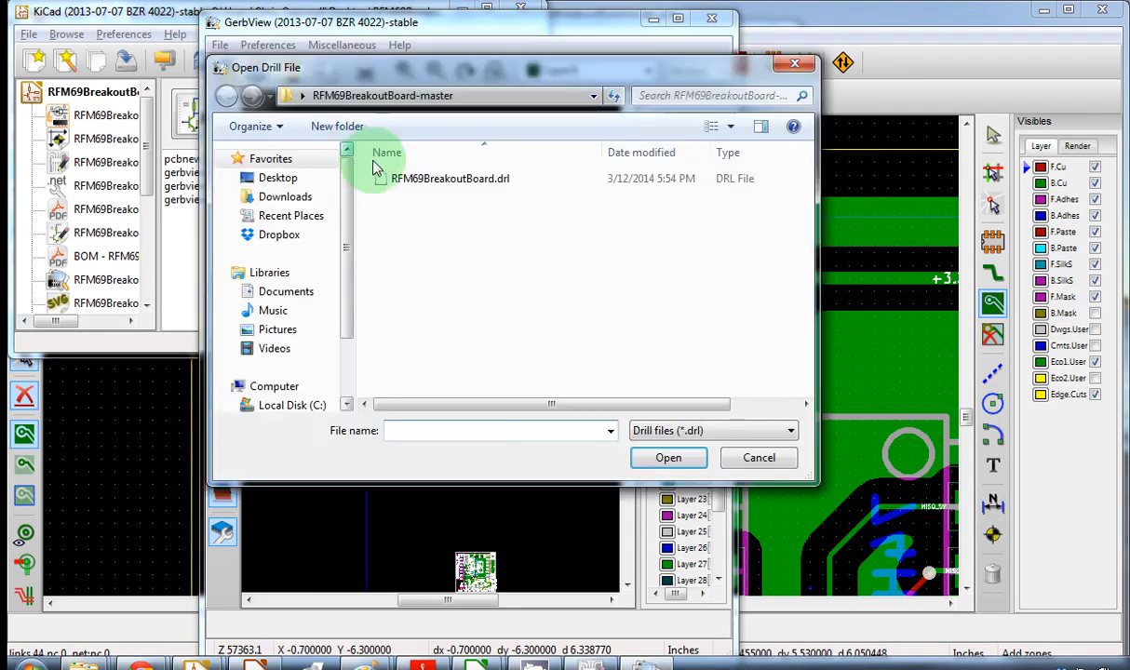
pyautogui.doubleClick(407, 179)
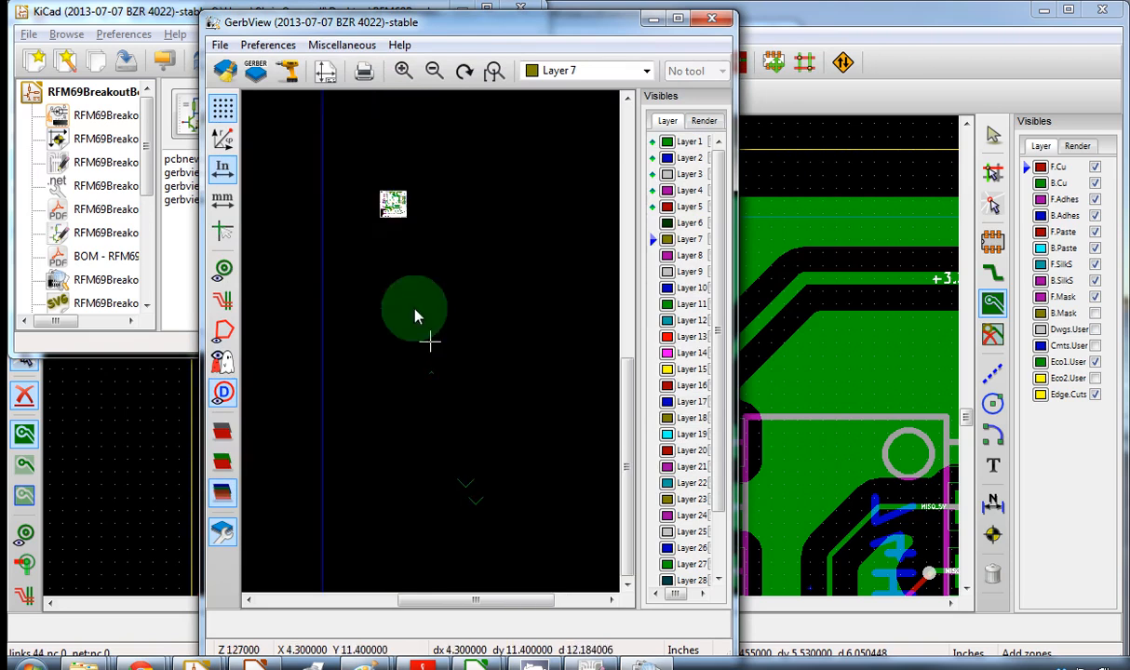
# Hide the D-codes and examine the stitching vias and the thermal reliefs of U3's GND pads in the Gerber layers.
pyautogui.scroll(2, 416, 316)
pyautogui.scroll(-2, 504, 305)
pyautogui.scroll(2, 433, 347)
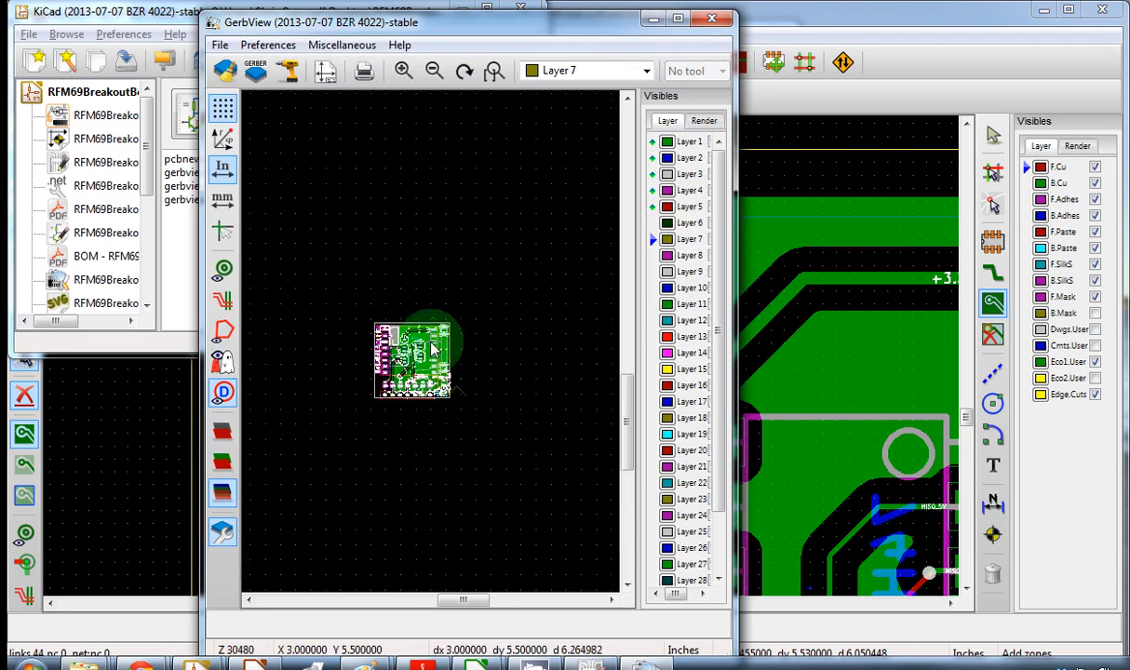
pyautogui.scroll(5, 428, 341)
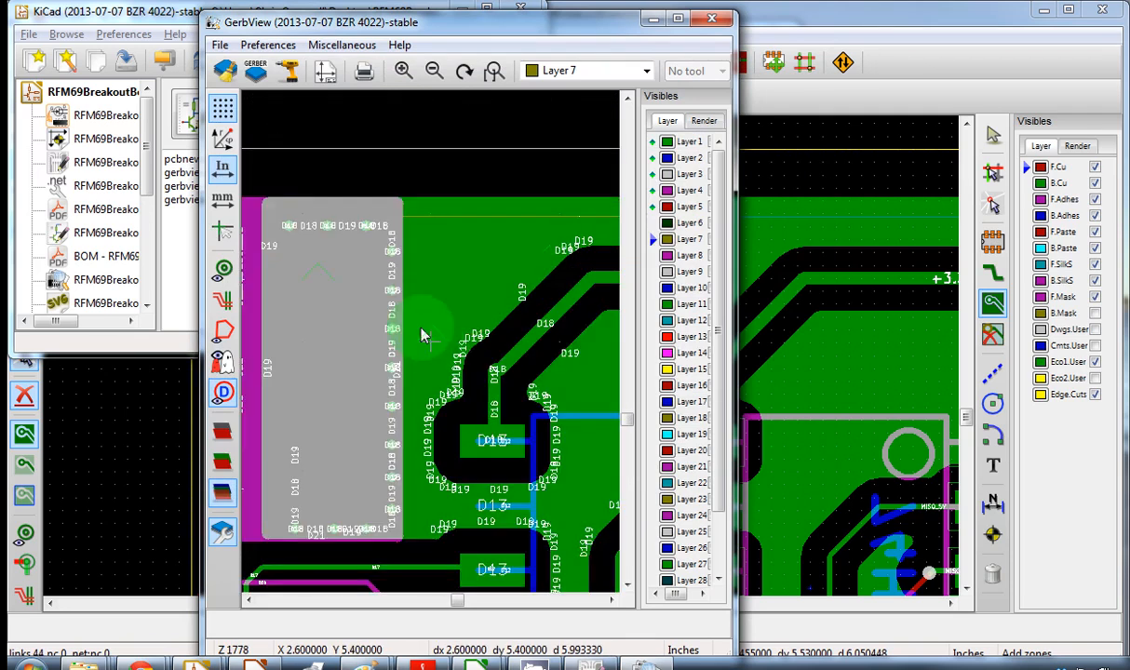
pyautogui.click(219, 388)
pyautogui.scroll(-1, 431, 440)
pyautogui.scroll(1, 279, 339)
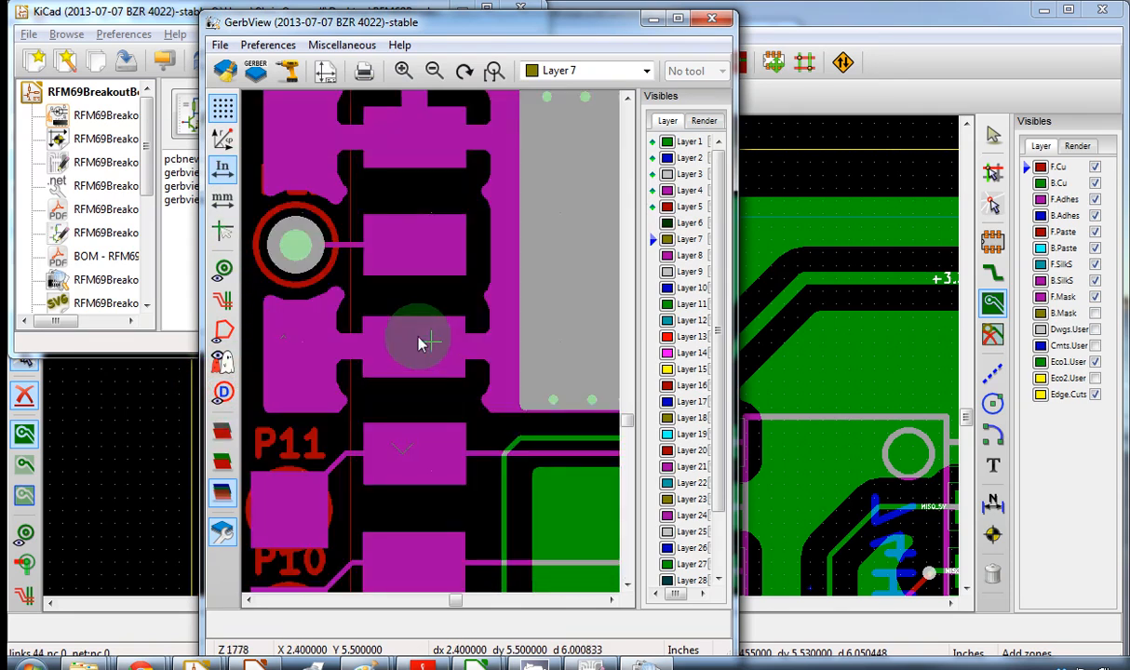
# Hide Layers 1 to 5 to isolate the drill holes of the stitching vias in the overlapping copper area.
pyautogui.scroll(-1, 424, 335)
pyautogui.scroll(1, 577, 223)
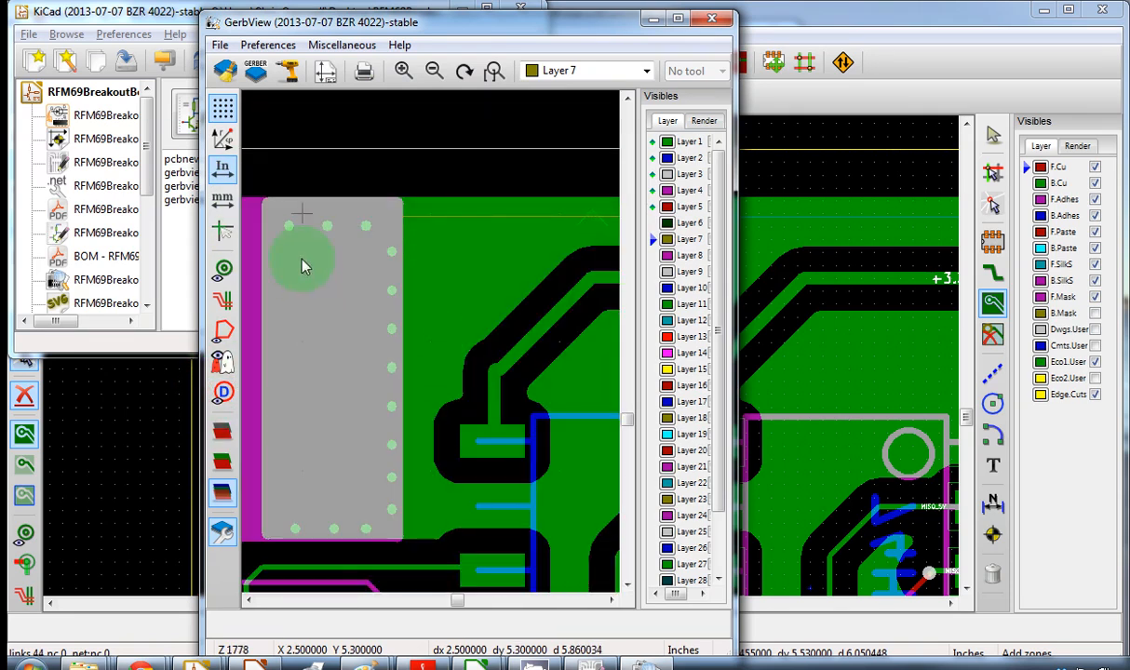
pyautogui.click(710, 208)
pyautogui.click(701, 208)
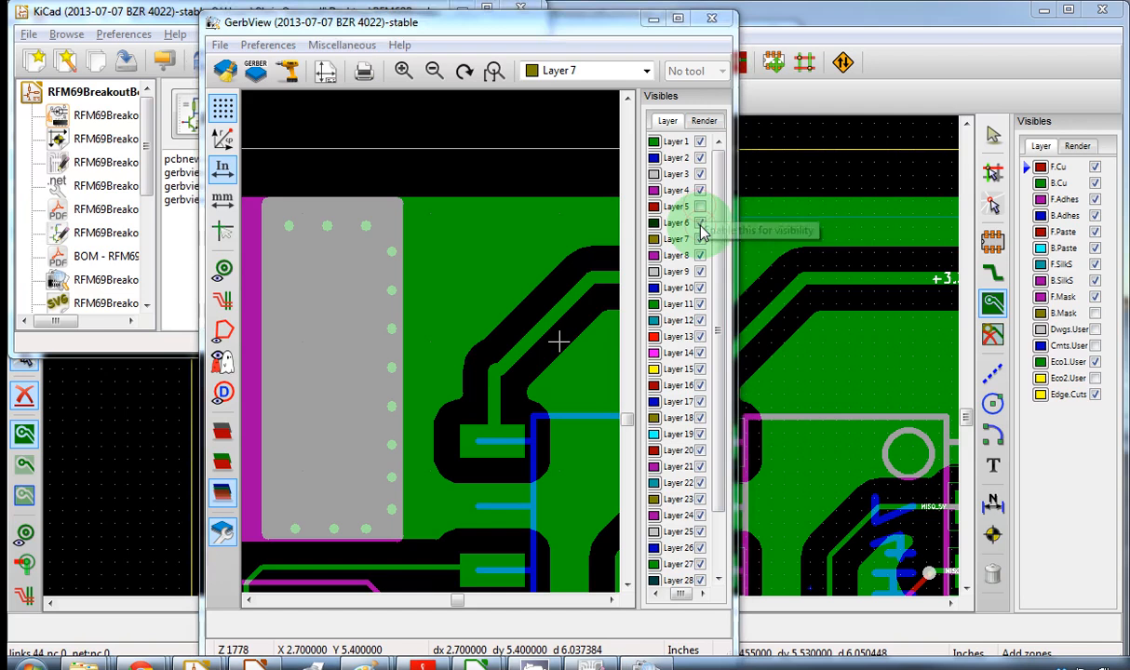
pyautogui.click(701, 191)
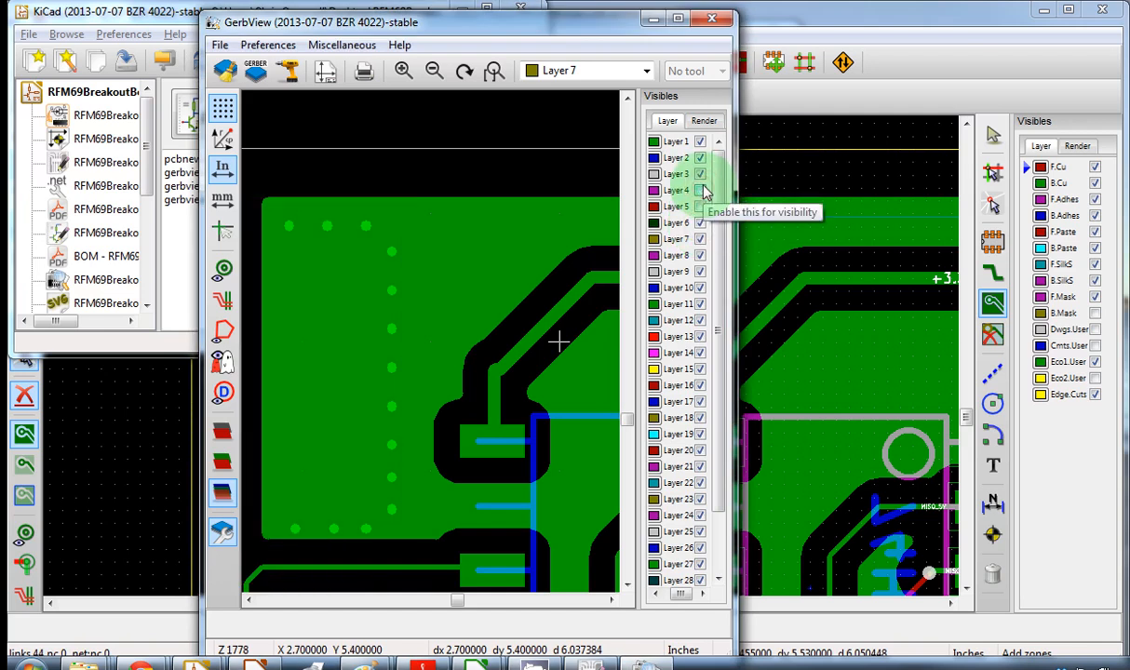
pyautogui.click(699, 144)
pyautogui.click(700, 158)
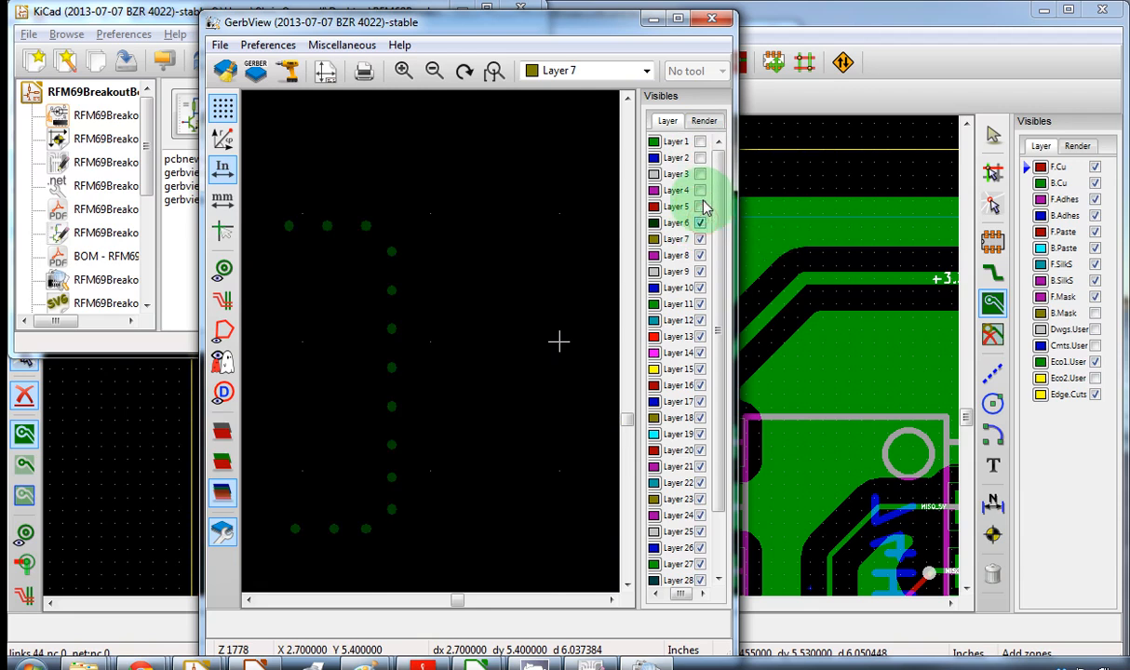
# Show Layers 1 to 4 again and examine the via-stitched overlap of the two copper zones beside the pads.
pyautogui.click(700, 190)
pyautogui.click(701, 159)
pyautogui.click(701, 144)
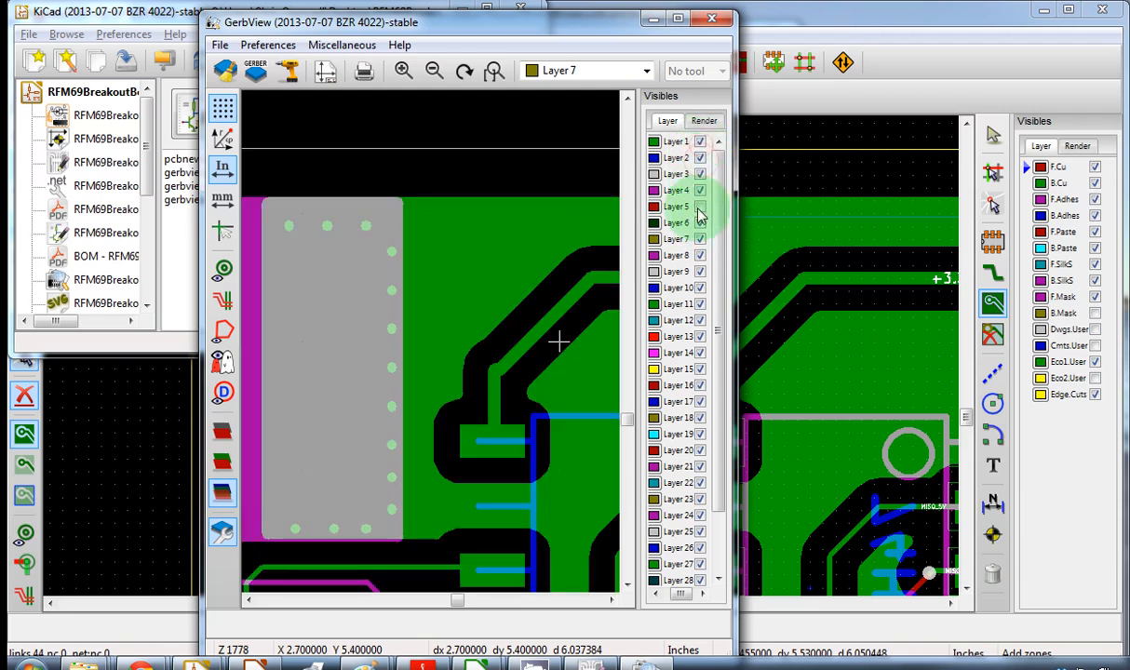
pyautogui.scroll(1, 313, 361)
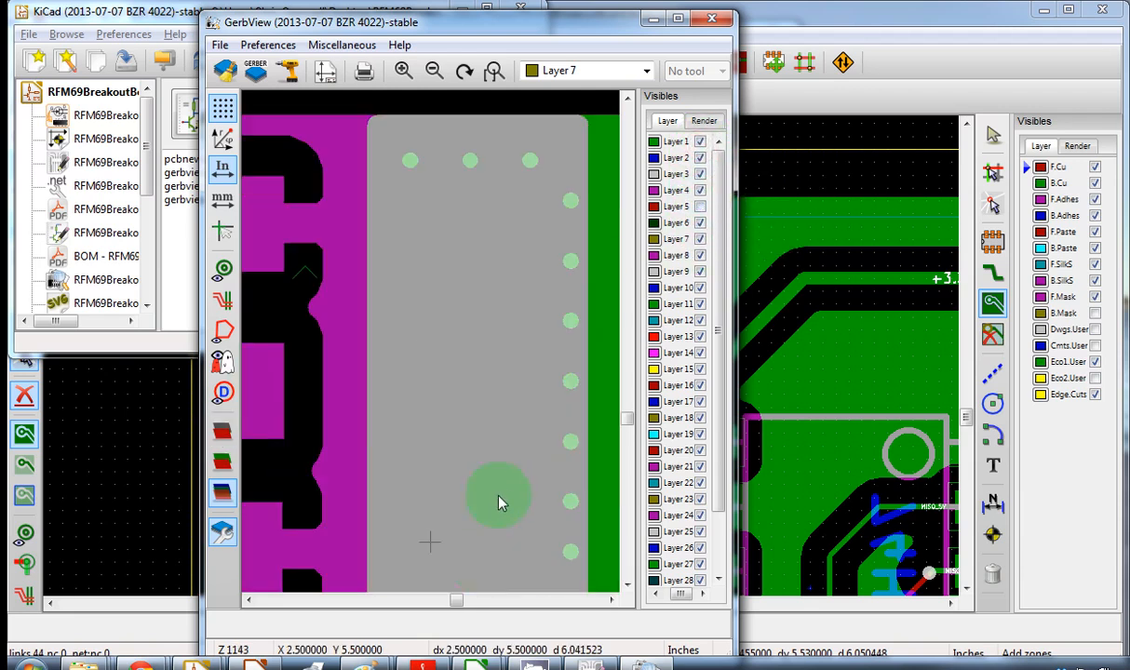
pyautogui.scroll(-2, 500, 503)
pyautogui.scroll(1, 374, 262)
pyautogui.scroll(-1, 433, 346)
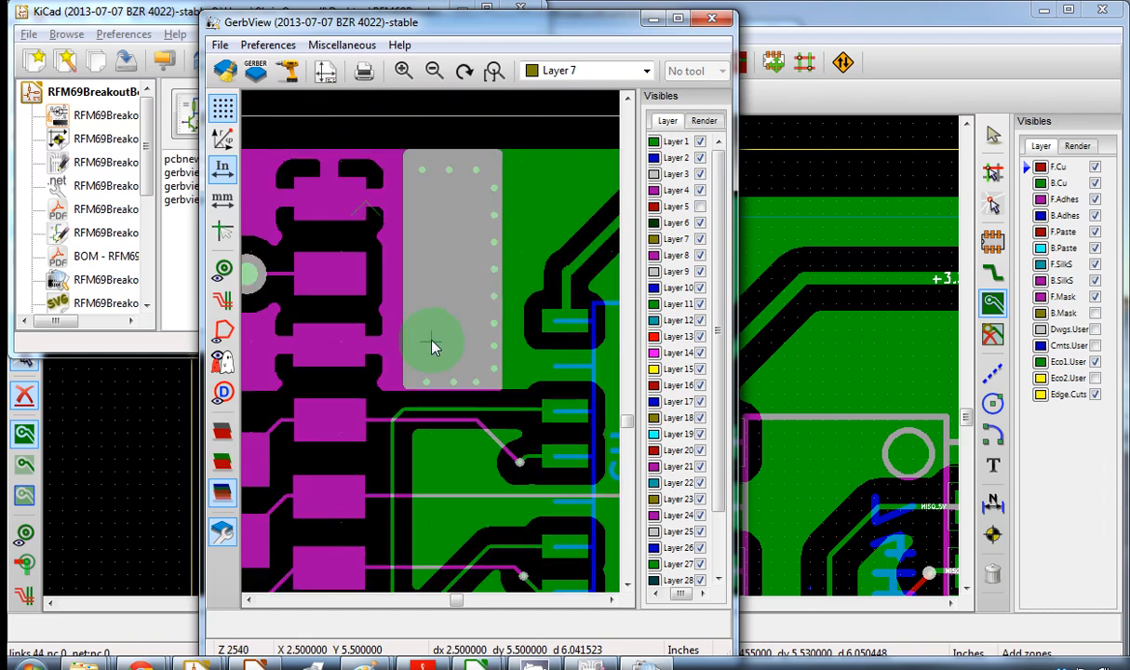